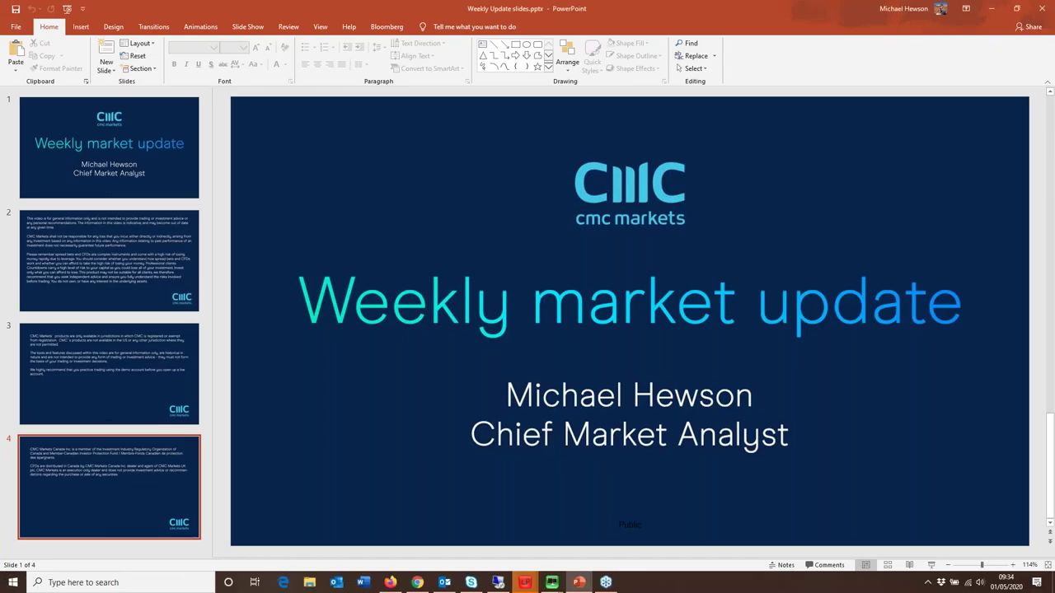
Step: Switch to the CMC Markets platform in the browser and open the UK 100 chart beside the This week watchlist
{"action": "left_click", "coordinate": [994, 8]}
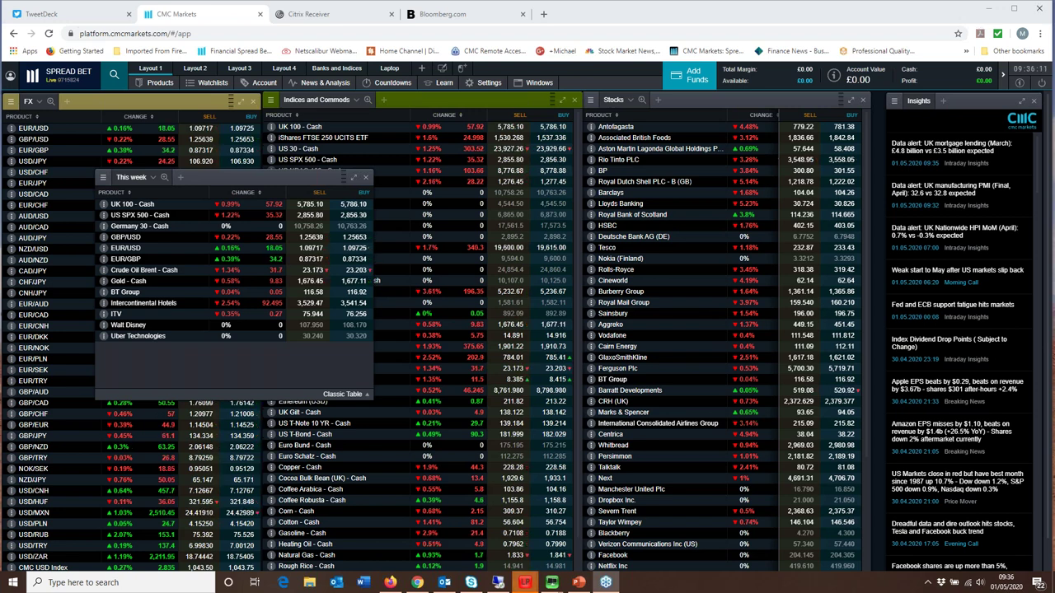
{"action": "left_click", "coordinate": [134, 205]}
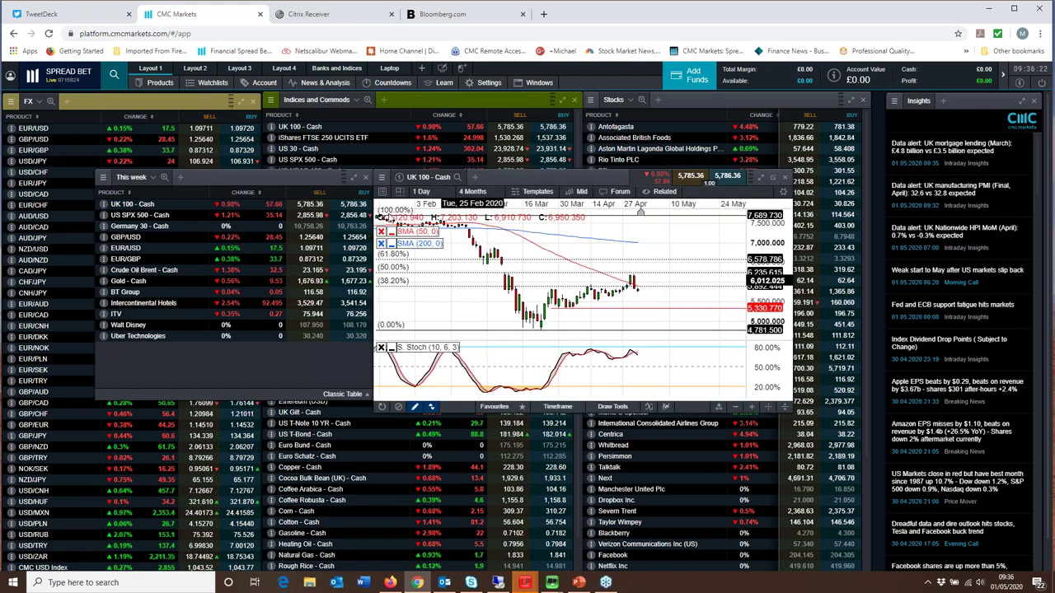
{"action": "left_click_drag", "start_coordinate": [231, 183], "coordinate": [229, 183]}
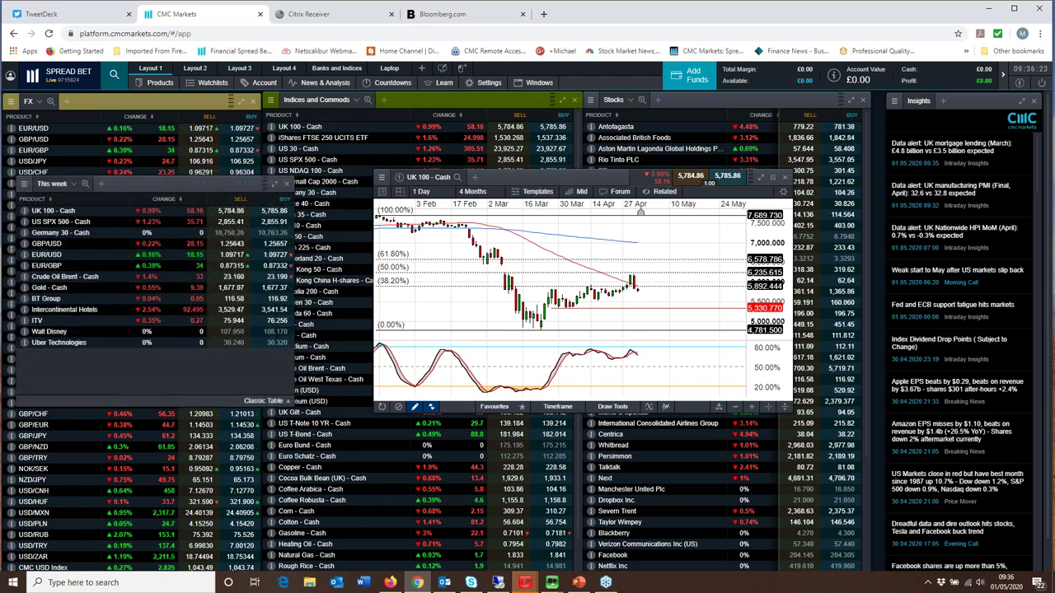
{"action": "left_click_drag", "start_coordinate": [533, 177], "coordinate": [544, 178]}
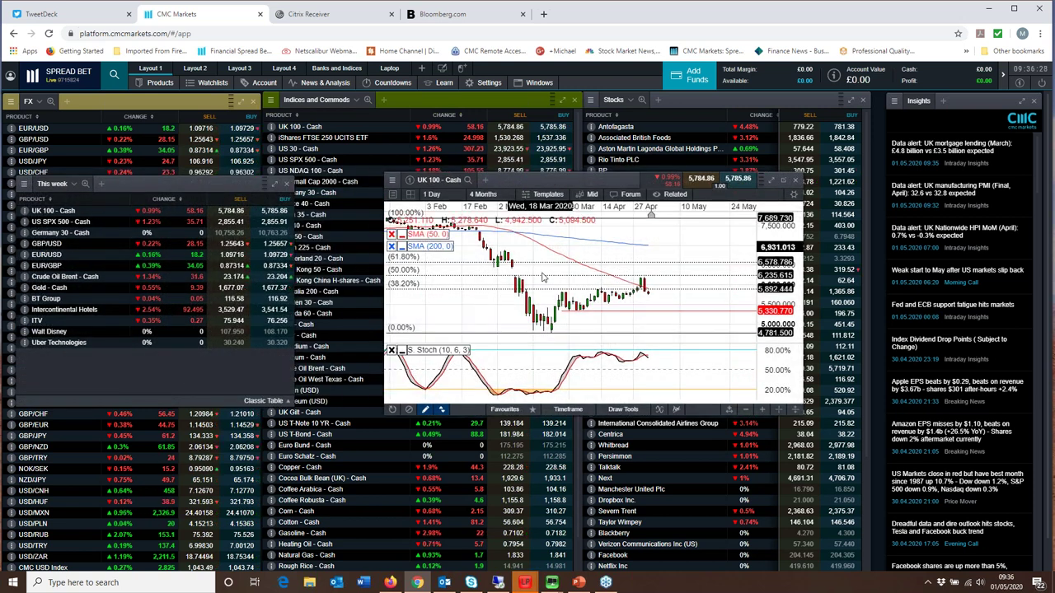
Step: Examine the UK 100 daily chart's recent price action over three- and four-month ranges, and close the chart
{"action": "scroll", "coordinate": [546, 278], "scroll_direction": "up", "scroll_amount": 1}
{"action": "scroll", "coordinate": [577, 283], "scroll_direction": "up", "scroll_amount": 1}
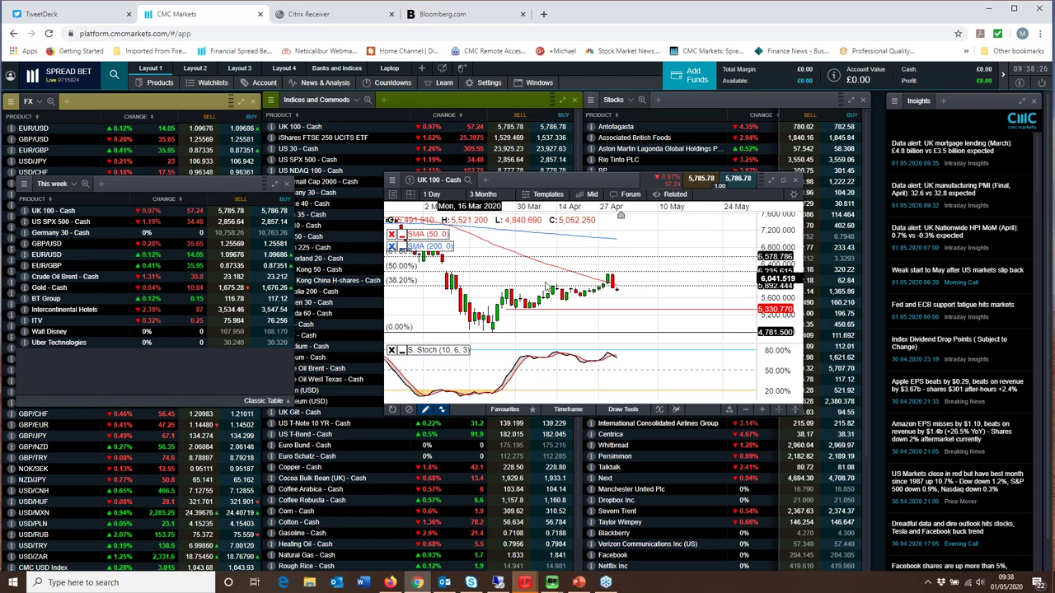
{"action": "scroll", "coordinate": [567, 275], "scroll_direction": "down", "scroll_amount": 2}
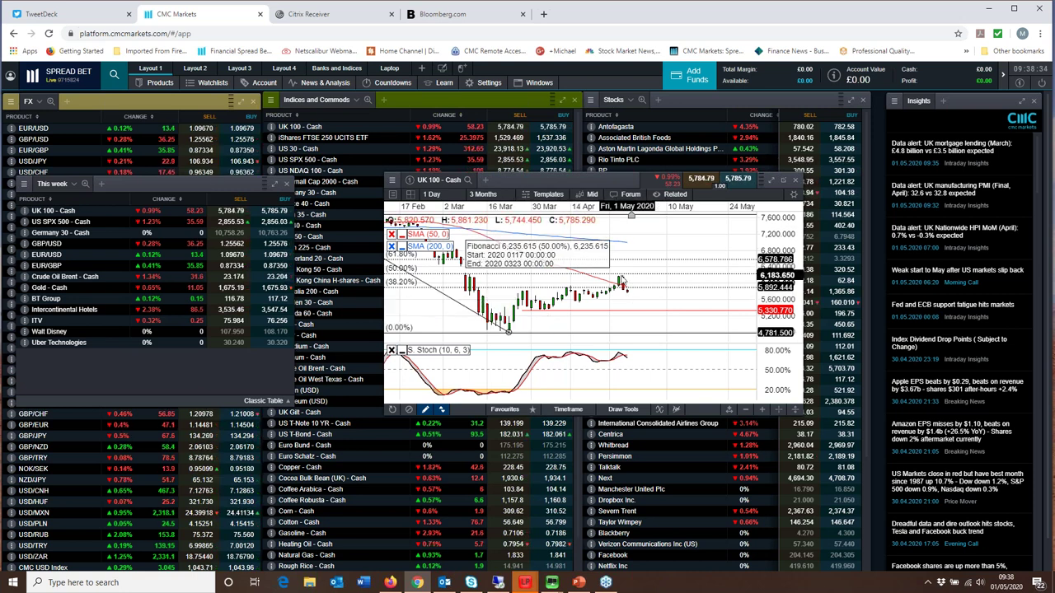
{"action": "scroll", "coordinate": [522, 310], "scroll_direction": "down", "scroll_amount": 3}
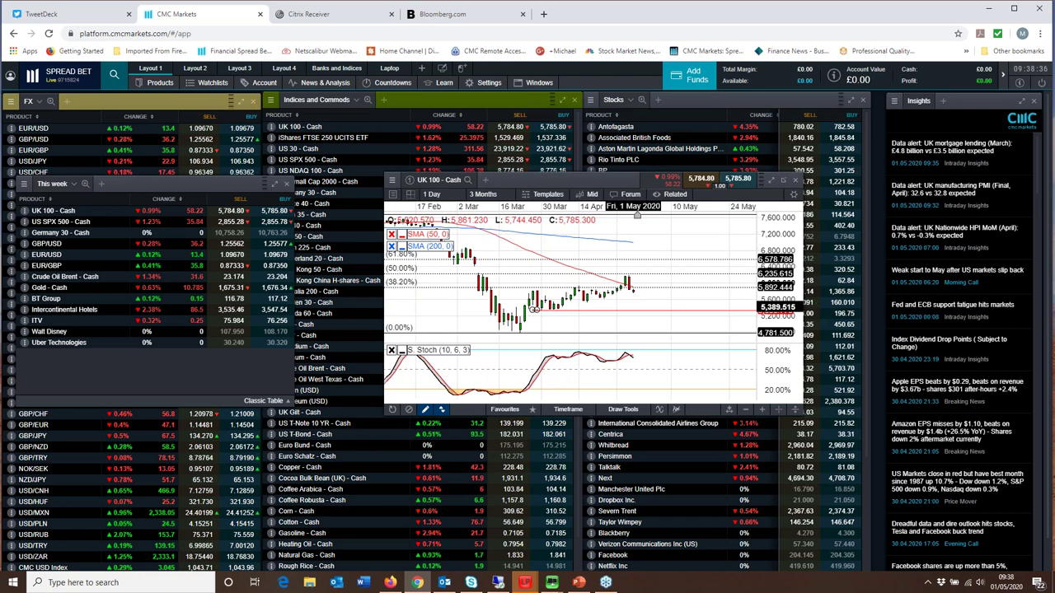
{"action": "scroll", "coordinate": [541, 262], "scroll_direction": "down", "scroll_amount": 2}
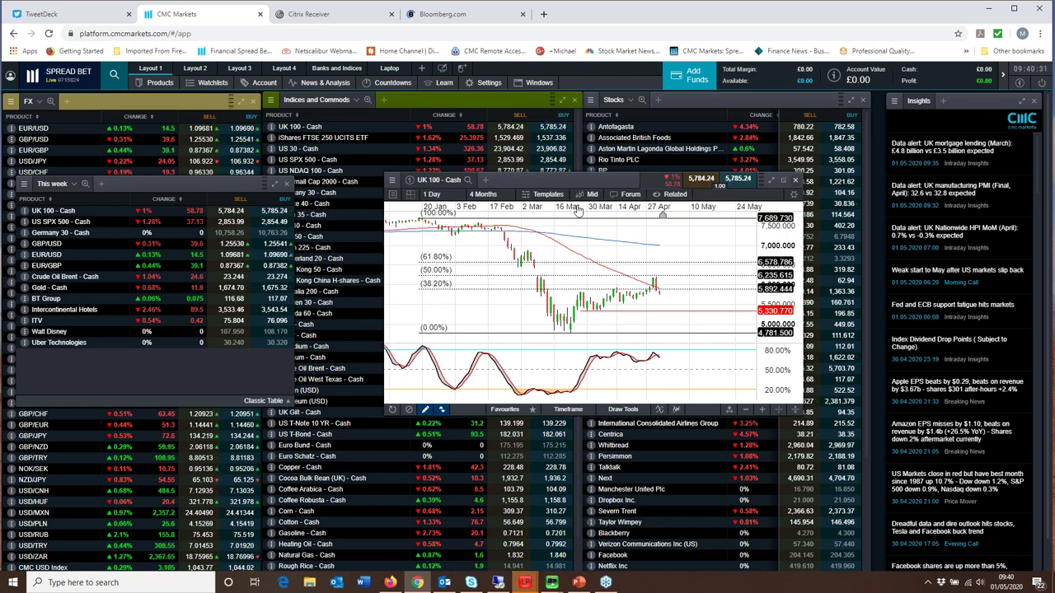
{"action": "key", "text": "Escape"}
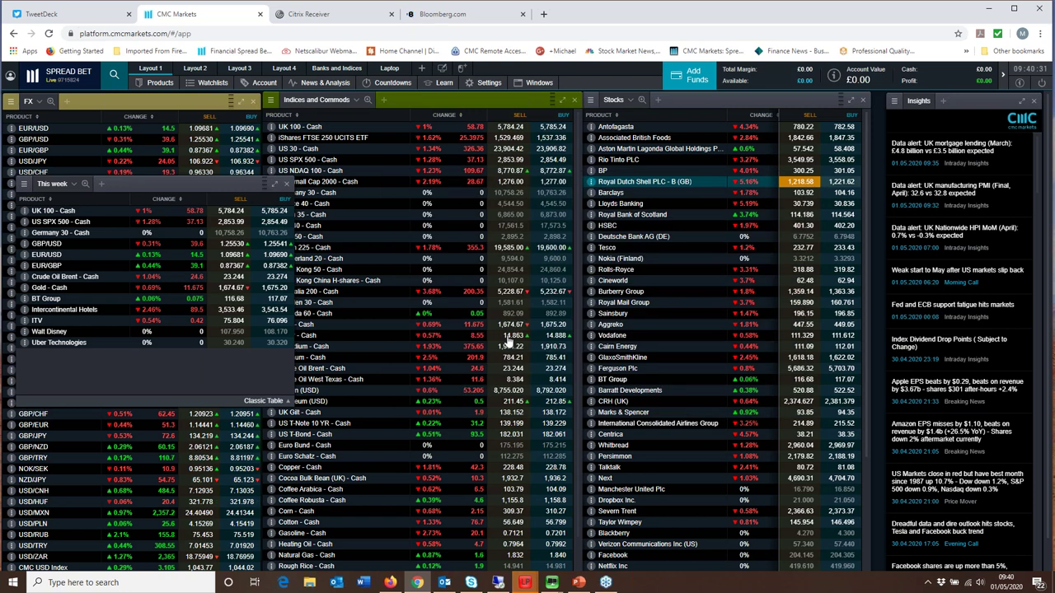
Step: Open the Germany 30 chart from the This week watchlist, examine its recent daily price action, and close it
{"action": "double_click", "coordinate": [77, 236]}
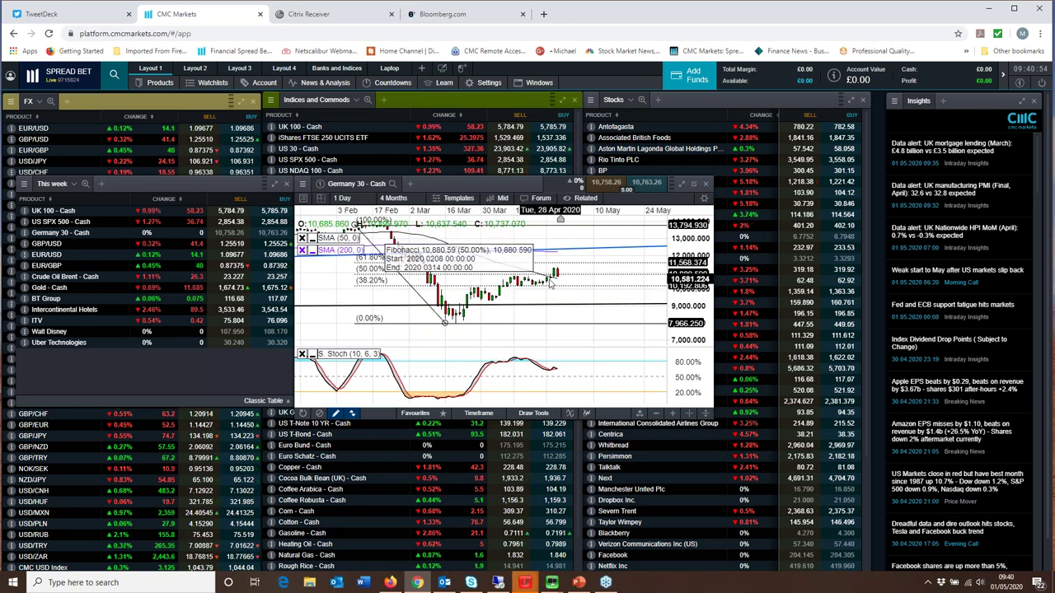
{"action": "scroll", "coordinate": [549, 282], "scroll_direction": "up", "scroll_amount": 2}
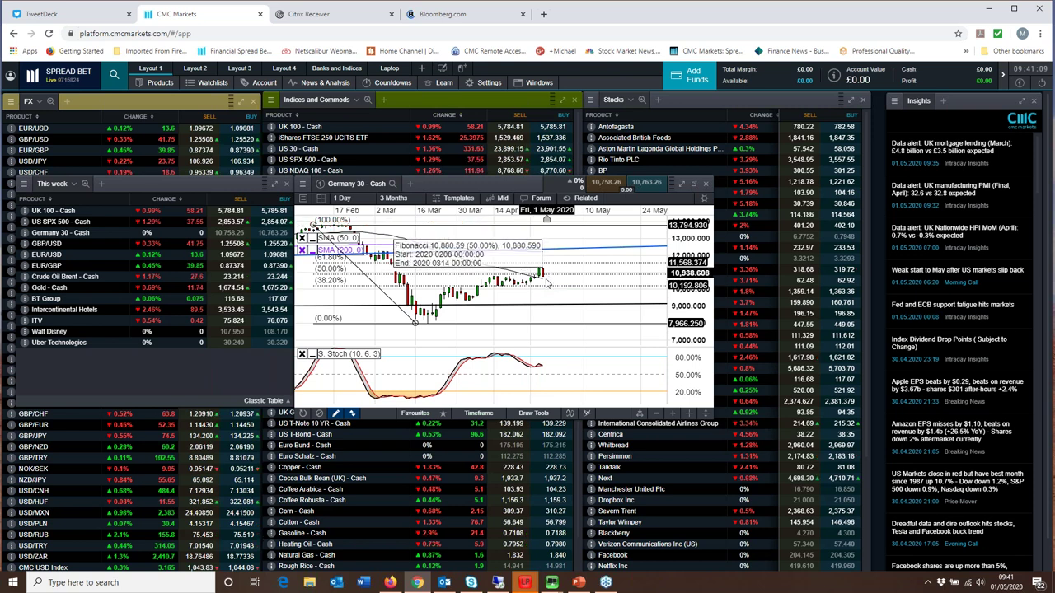
{"action": "scroll", "coordinate": [554, 288], "scroll_direction": "up", "scroll_amount": 4}
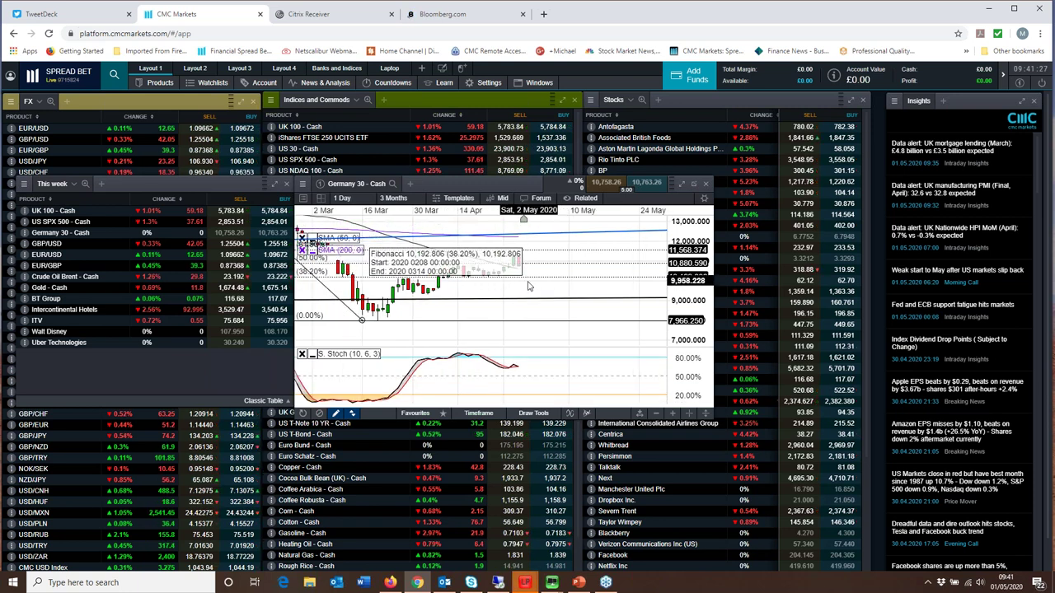
{"action": "scroll", "coordinate": [529, 286], "scroll_direction": "down", "scroll_amount": 1}
{"action": "scroll", "coordinate": [529, 286], "scroll_direction": "down", "scroll_amount": 2}
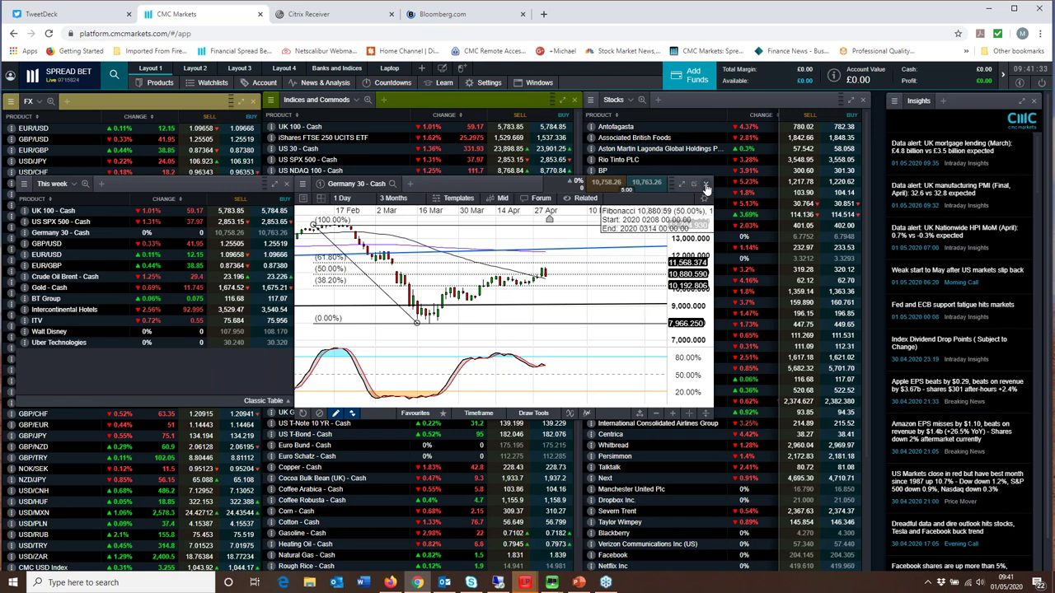
{"action": "left_click", "coordinate": [705, 184]}
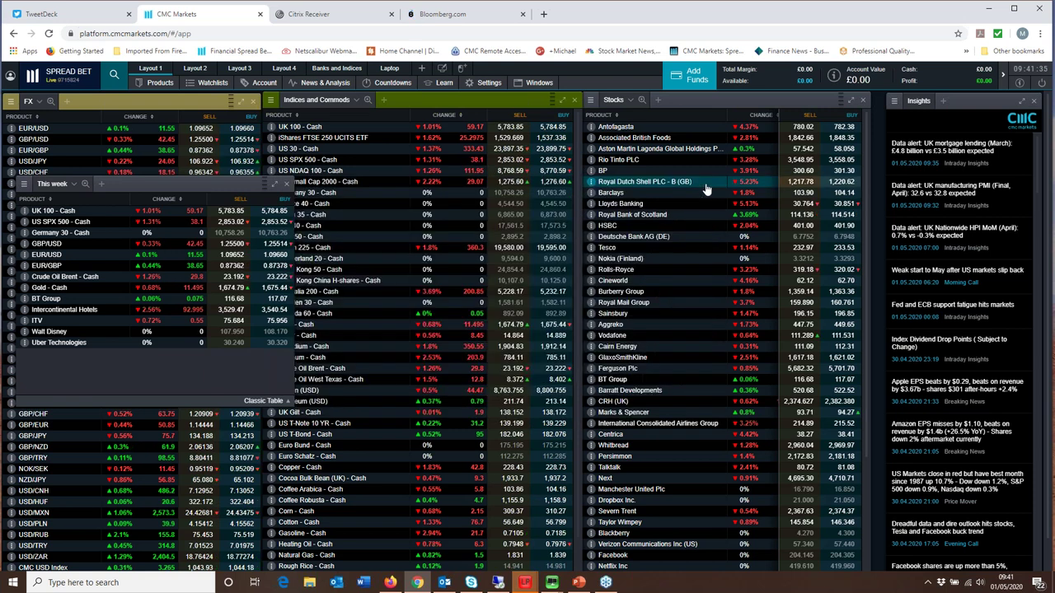
Step: Open the US SPX 500 chart and examine it at the 1 Month interval, narrowing the range to 3 years
{"action": "left_click", "coordinate": [47, 226]}
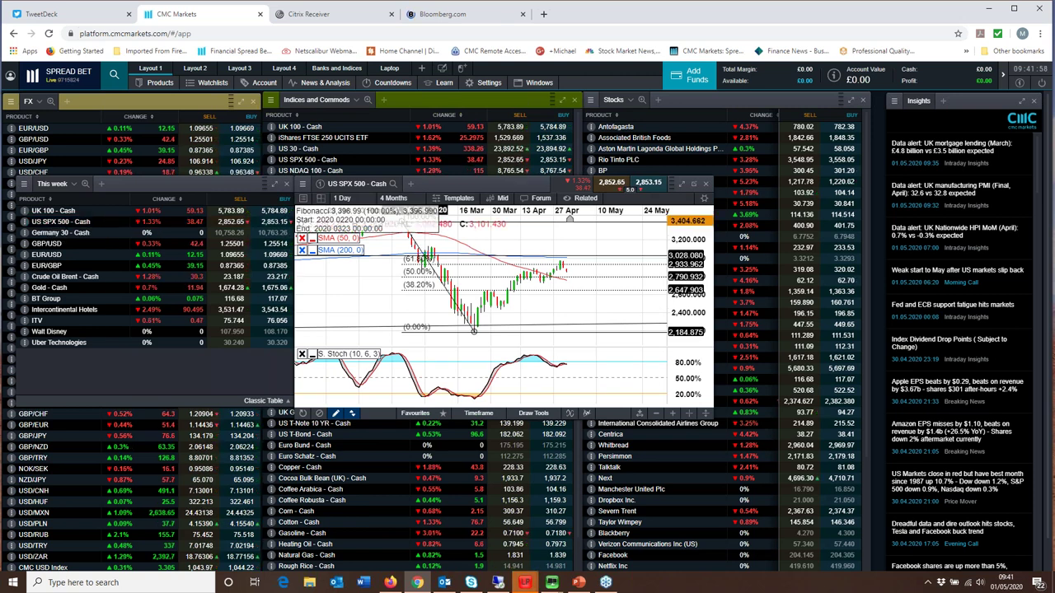
{"action": "left_click_drag", "start_coordinate": [494, 183], "coordinate": [534, 191]}
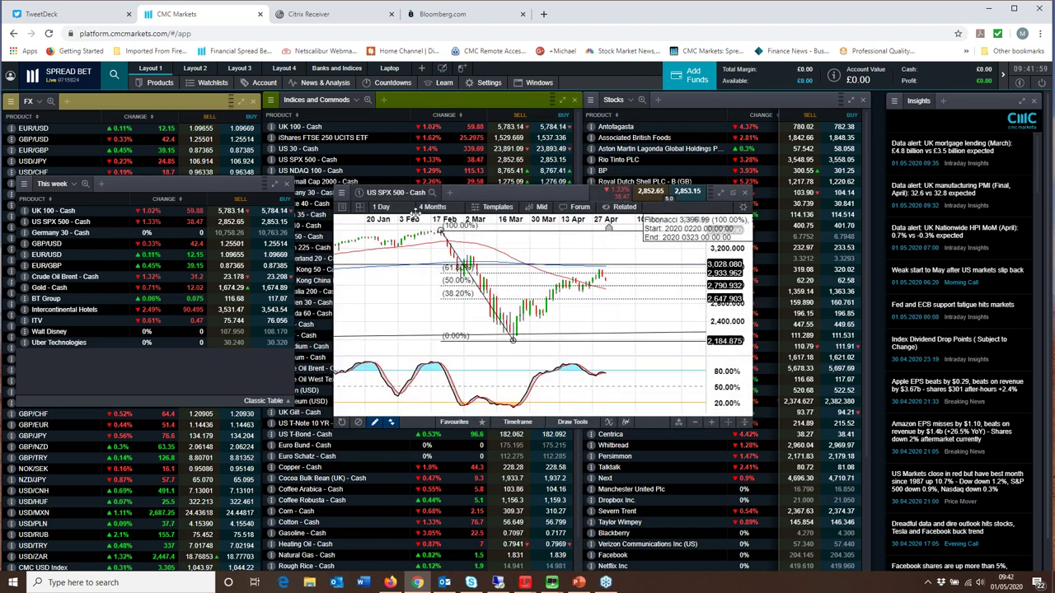
{"action": "left_click", "coordinate": [381, 207]}
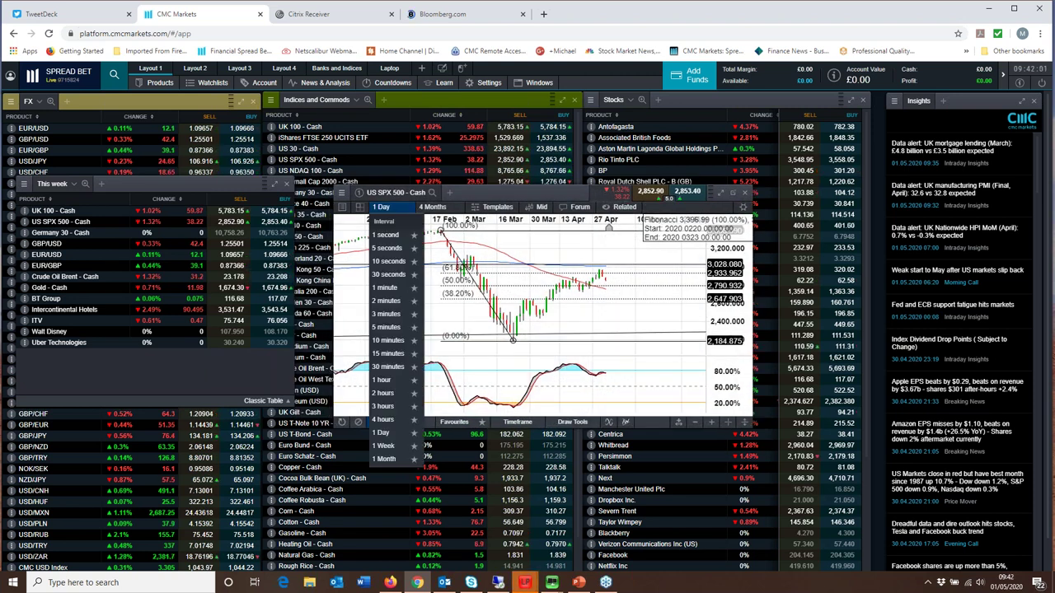
{"action": "left_click", "coordinate": [387, 459]}
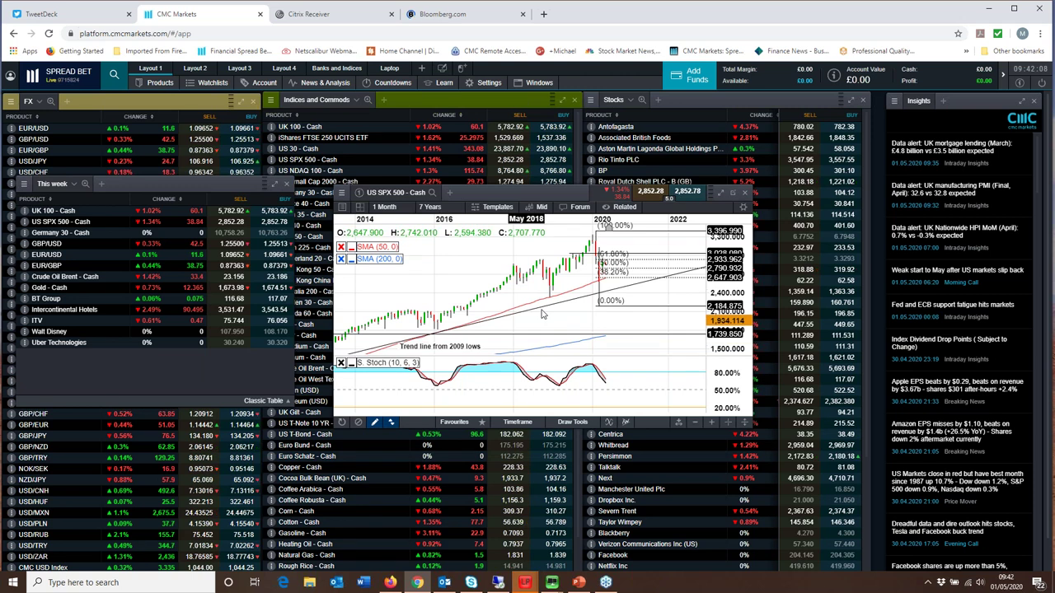
{"action": "scroll", "coordinate": [541, 313], "scroll_direction": "up", "scroll_amount": 3}
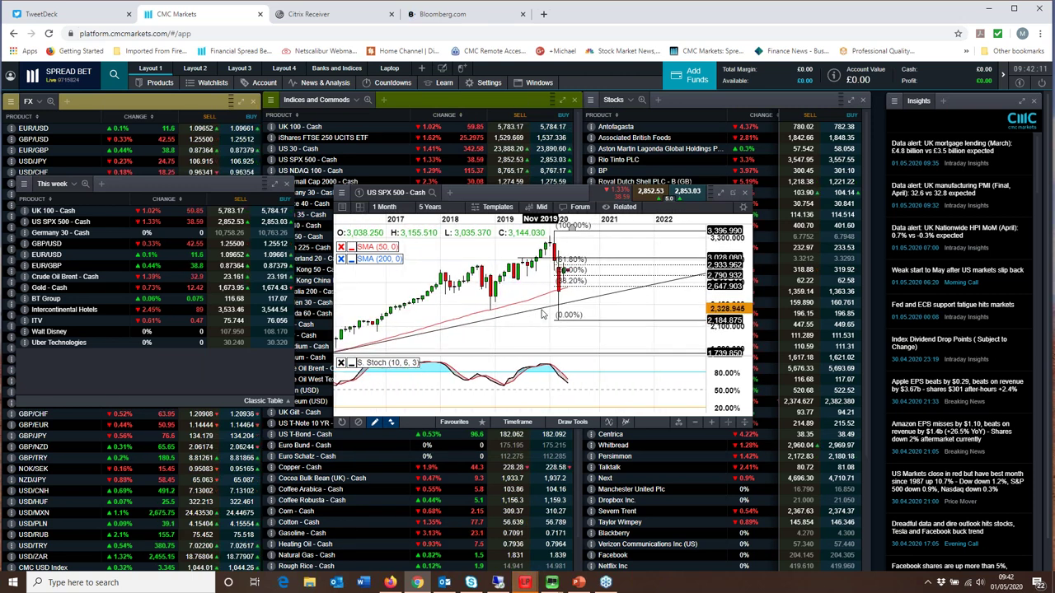
{"action": "scroll", "coordinate": [542, 314], "scroll_direction": "up", "scroll_amount": 3}
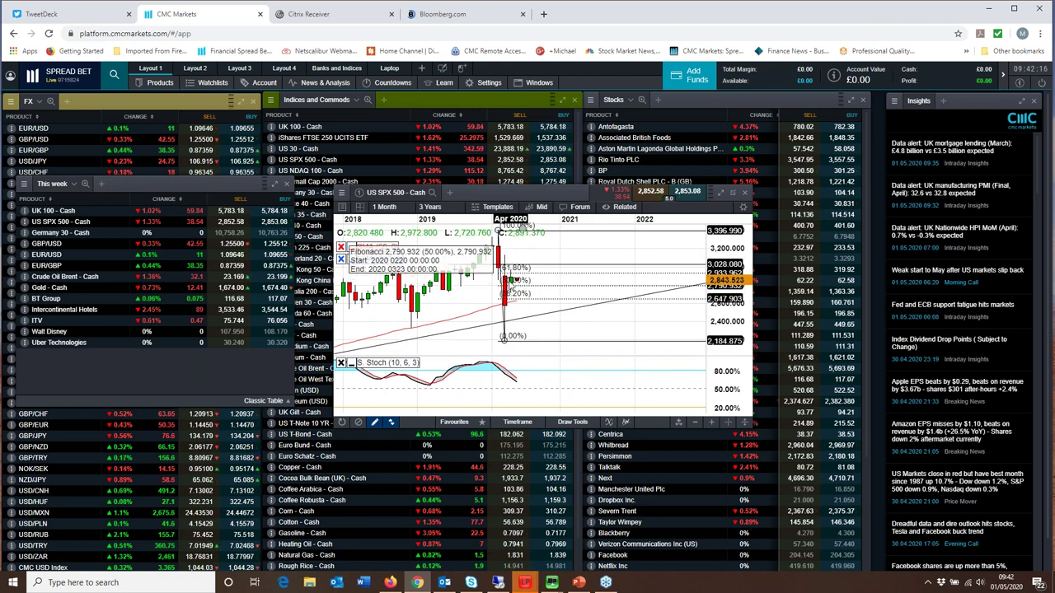
Step: Set the US SPX 500 chart to the 1 Day interval, examine the March to May price action, and close the chart
{"action": "left_click", "coordinate": [384, 207]}
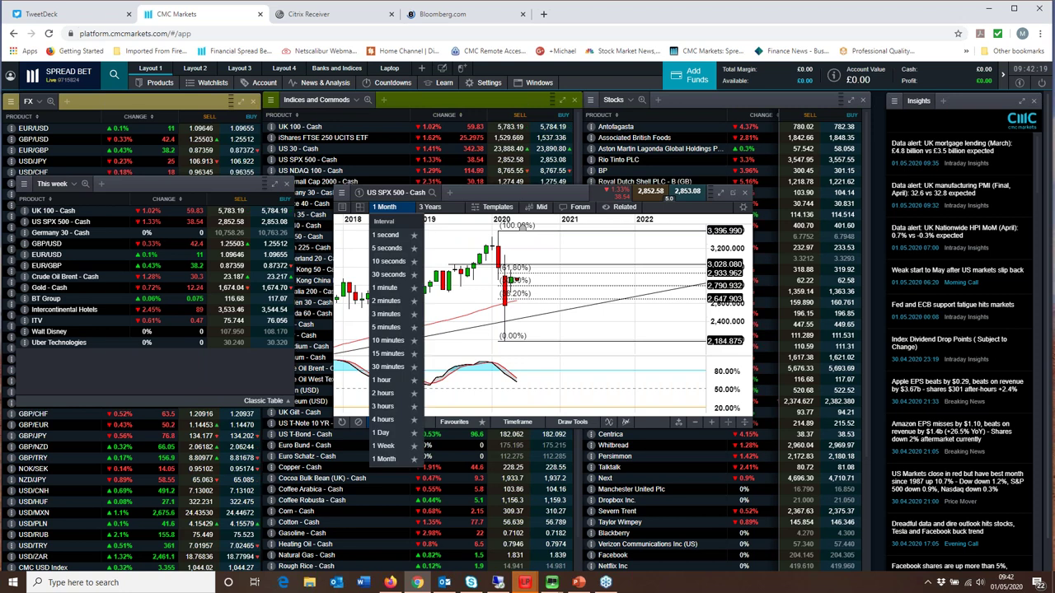
{"action": "left_click", "coordinate": [387, 433]}
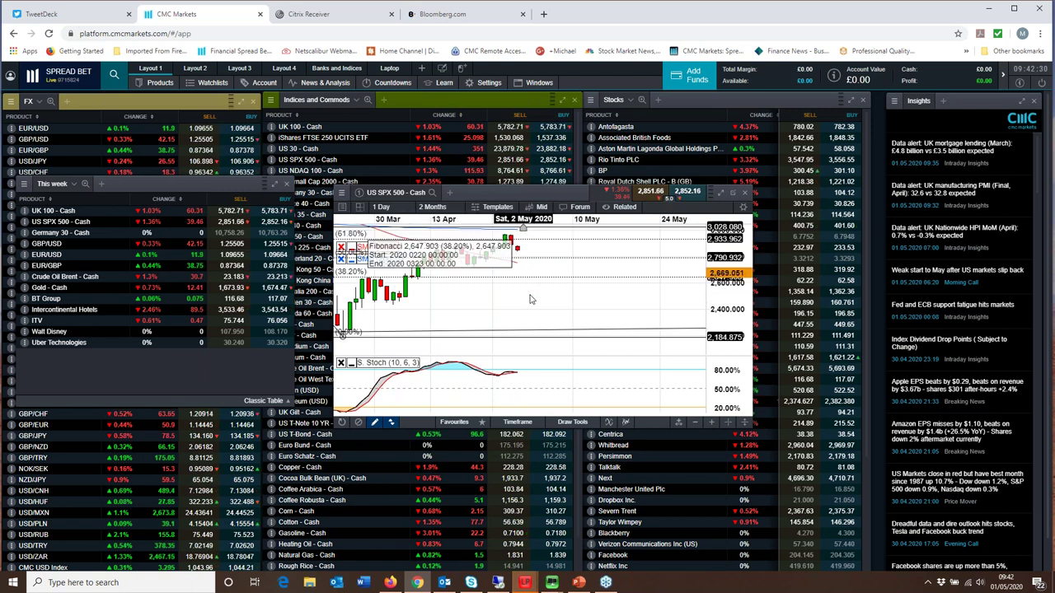
{"action": "scroll", "coordinate": [532, 300], "scroll_direction": "down", "scroll_amount": 1}
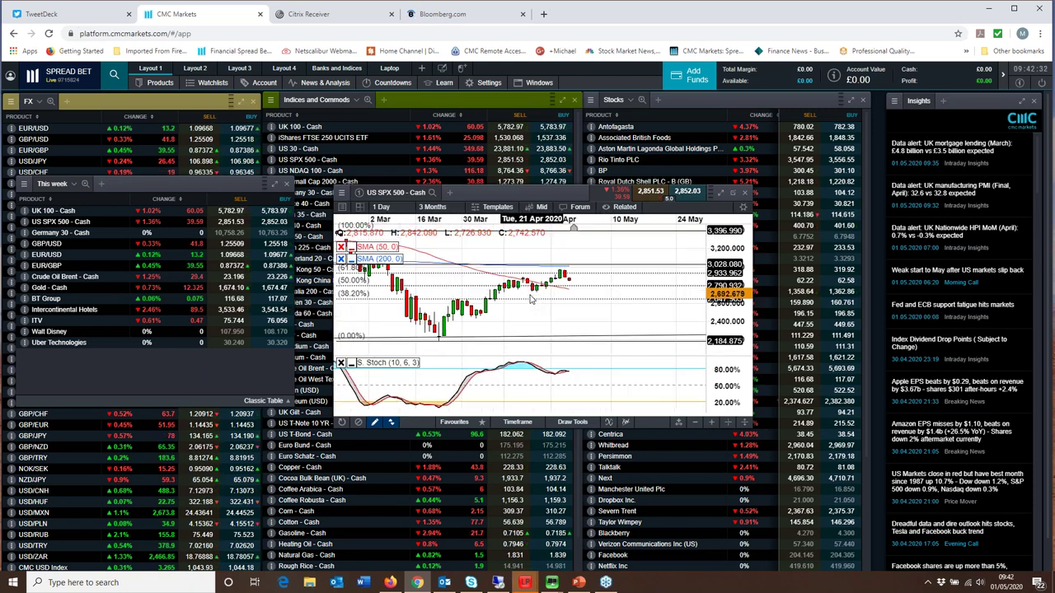
{"action": "scroll", "coordinate": [531, 300], "scroll_direction": "down", "scroll_amount": 3}
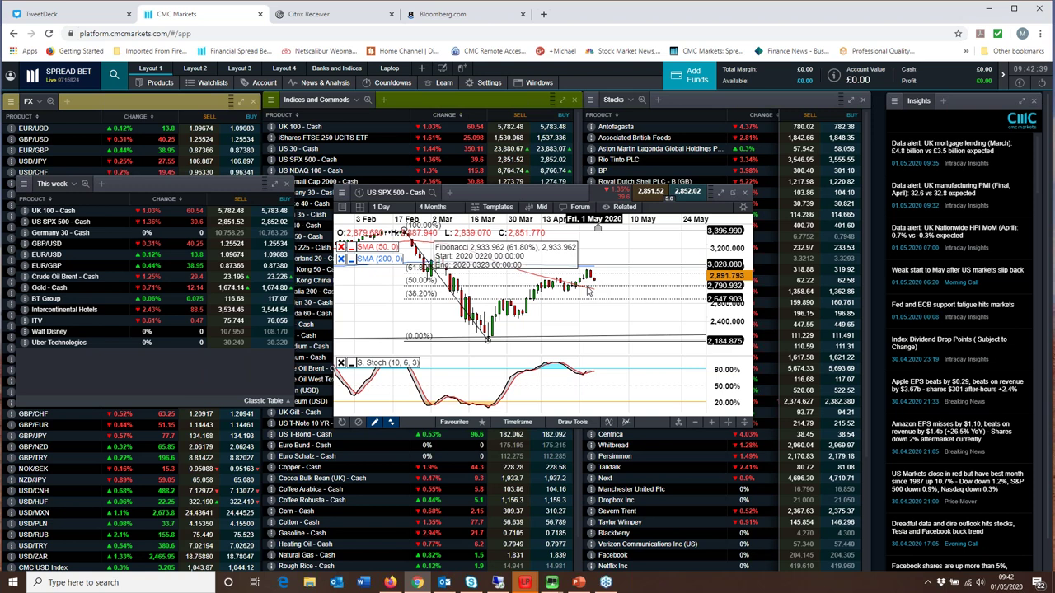
{"action": "scroll", "coordinate": [543, 305], "scroll_direction": "up", "scroll_amount": 2}
{"action": "scroll", "coordinate": [531, 315], "scroll_direction": "up", "scroll_amount": 2}
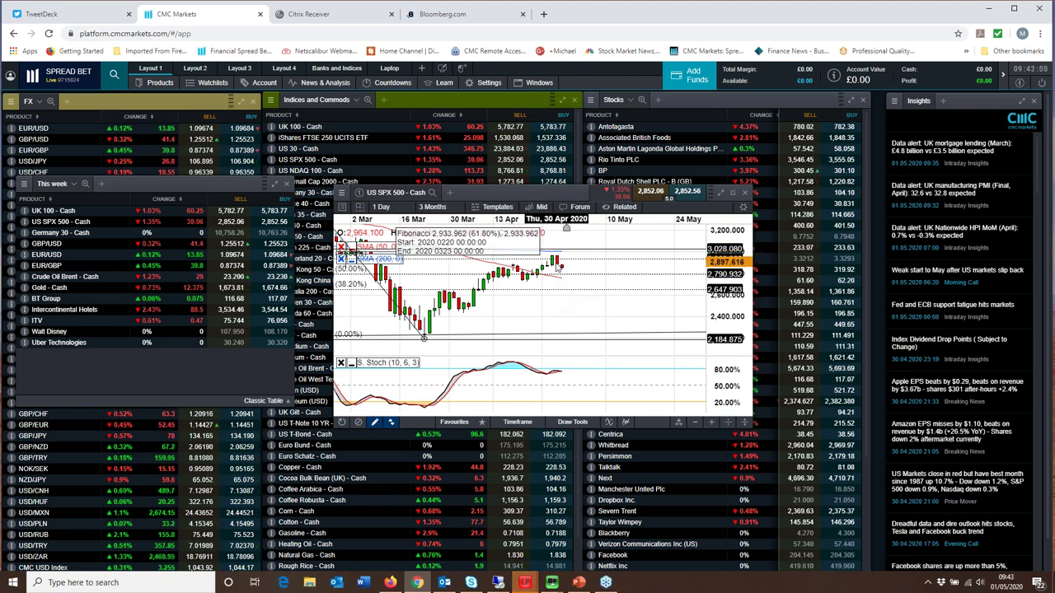
{"action": "scroll", "coordinate": [563, 272], "scroll_direction": "down", "scroll_amount": 1}
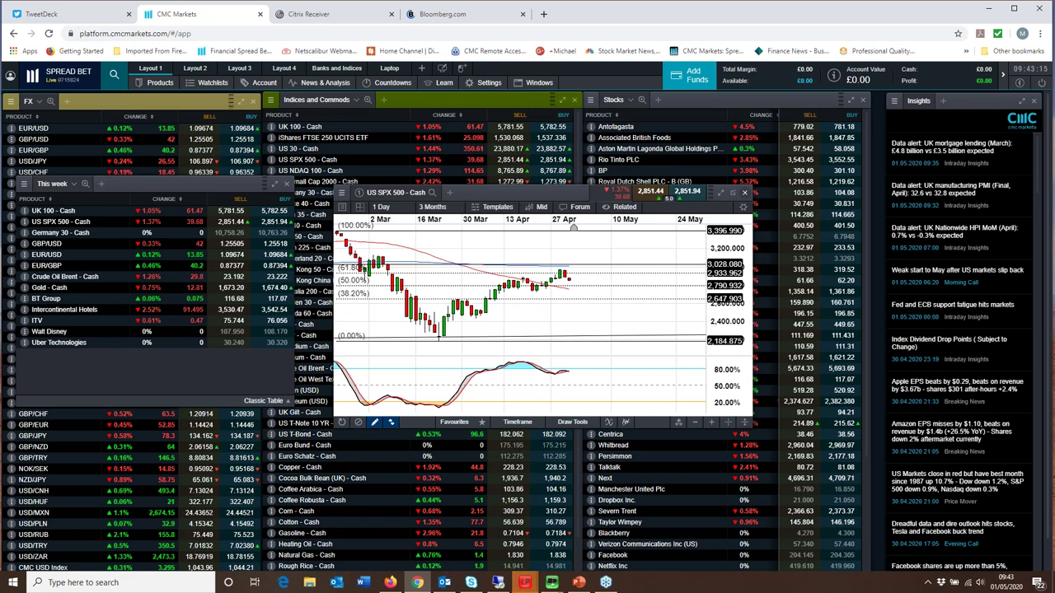
{"action": "left_click", "coordinate": [744, 192]}
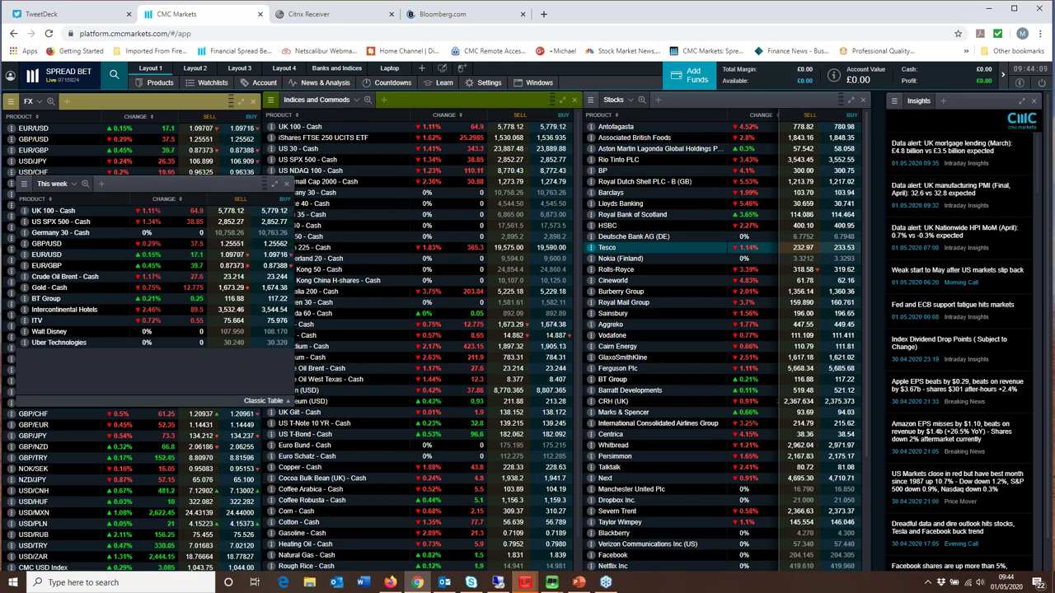
Step: Move the This week watchlist off the FX watchlist, placing it over the Indices and Commods watchlist
{"action": "left_click", "coordinate": [615, 302]}
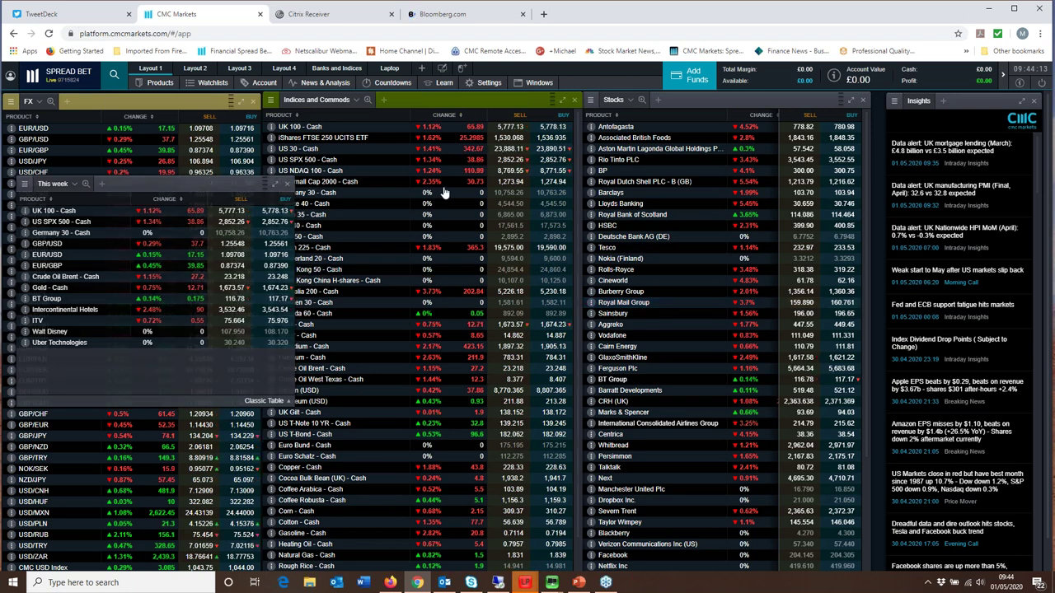
{"action": "left_click_drag", "start_coordinate": [74, 183], "coordinate": [308, 187]}
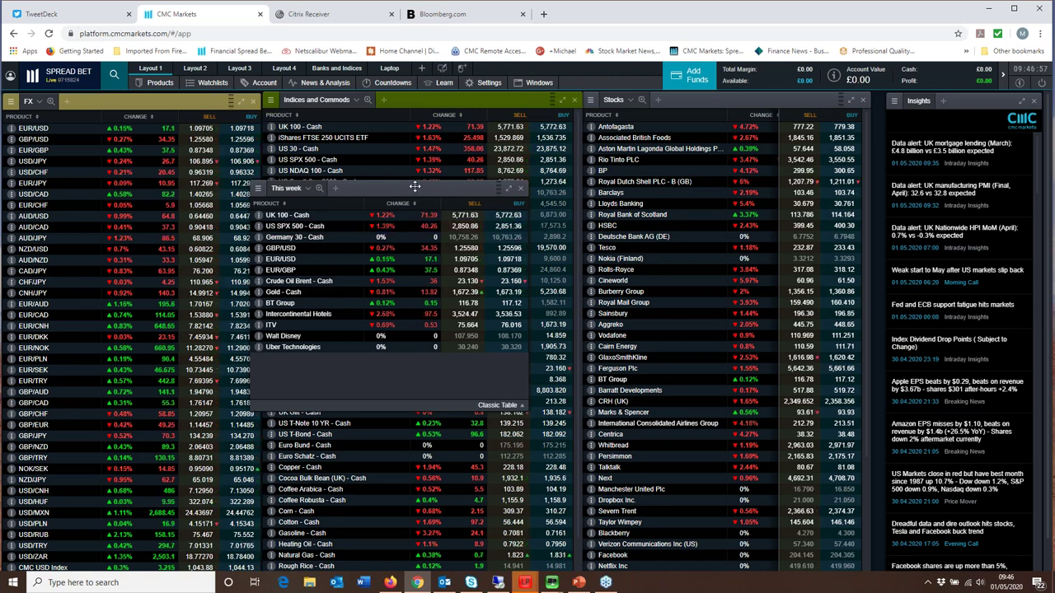
{"action": "left_click_drag", "start_coordinate": [416, 187], "coordinate": [449, 190]}
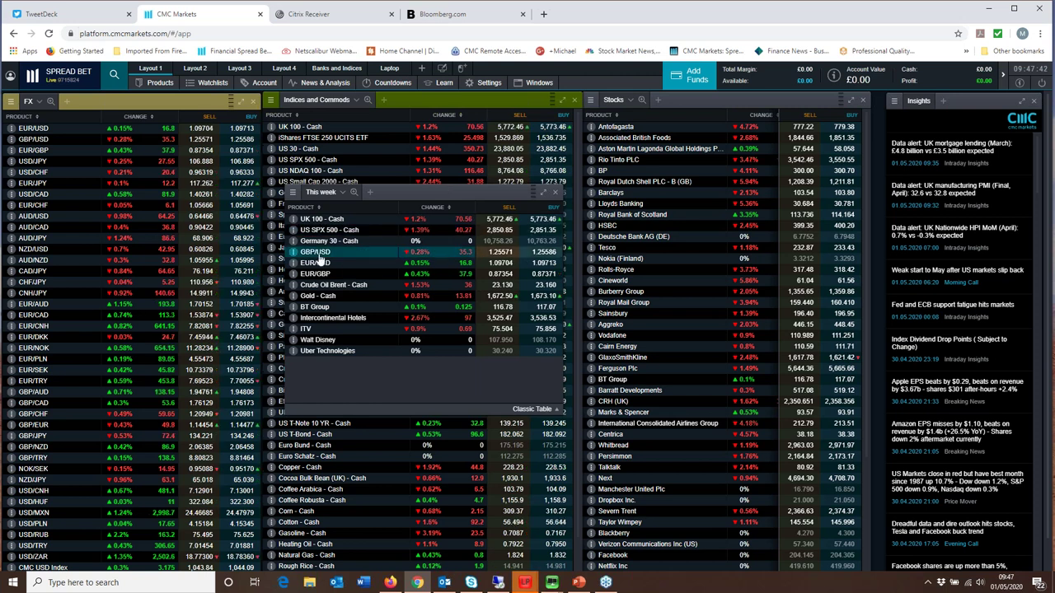
Step: Open the GBP/USD chart beside the This week watchlist, examine its 1 Day price action, and close the chart
{"action": "left_click", "coordinate": [319, 259]}
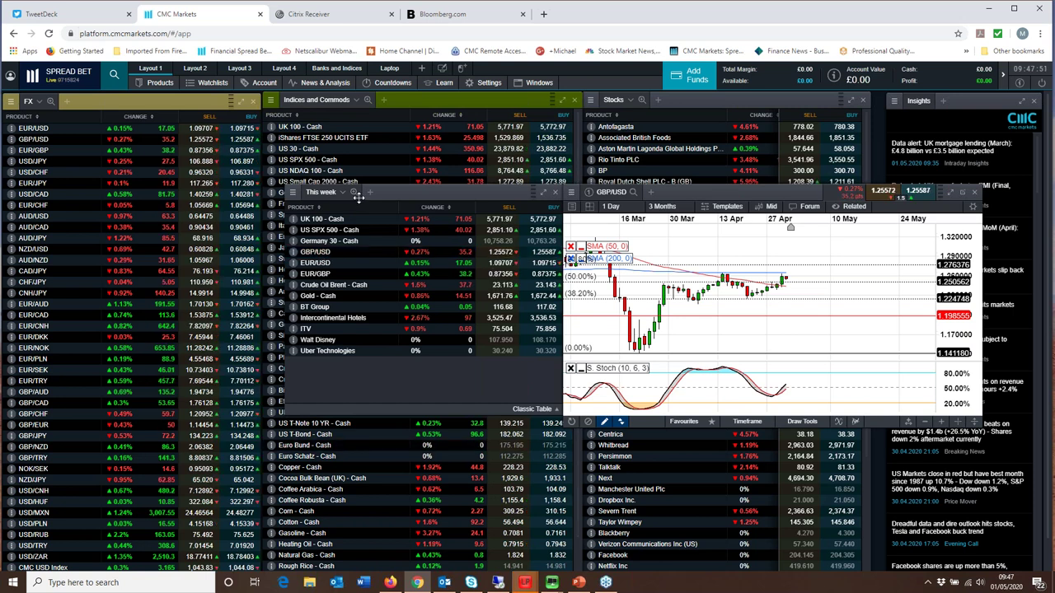
{"action": "left_click_drag", "start_coordinate": [338, 199], "coordinate": [337, 199]}
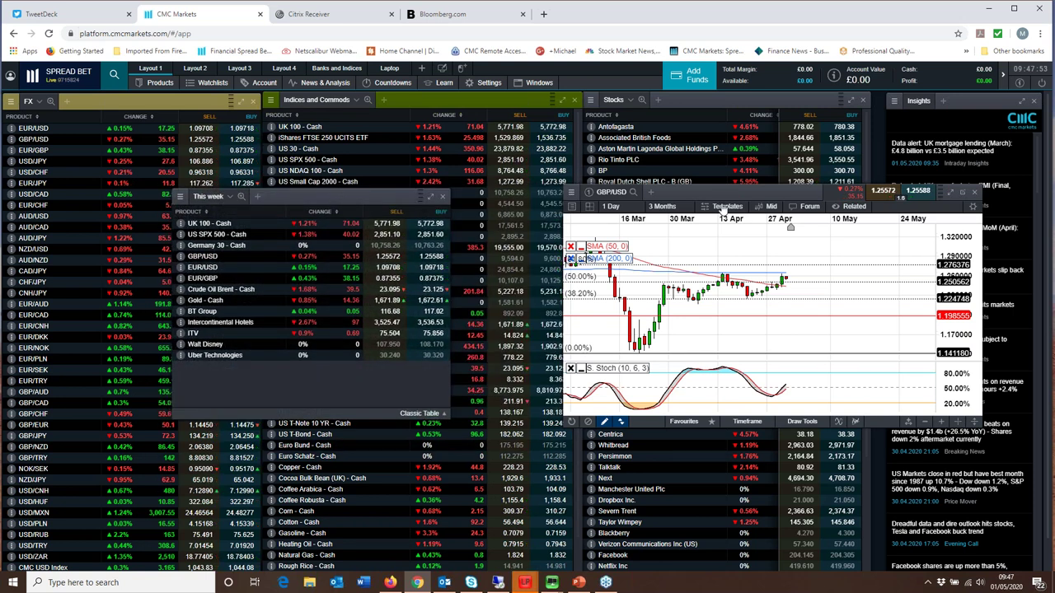
{"action": "left_click_drag", "start_coordinate": [721, 194], "coordinate": [658, 200]}
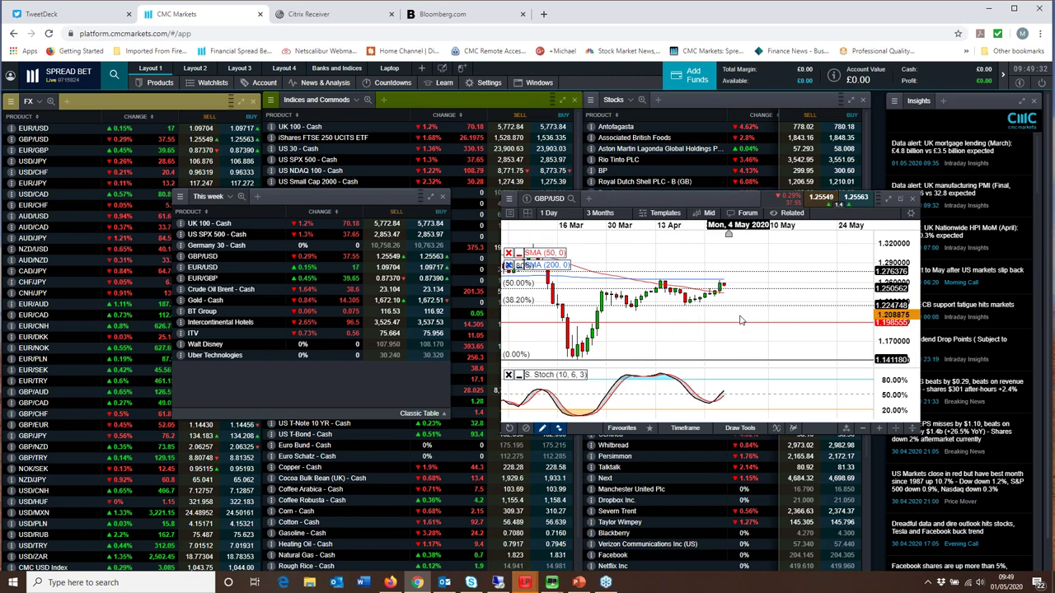
{"action": "mouse_move", "coordinate": [734, 295]}
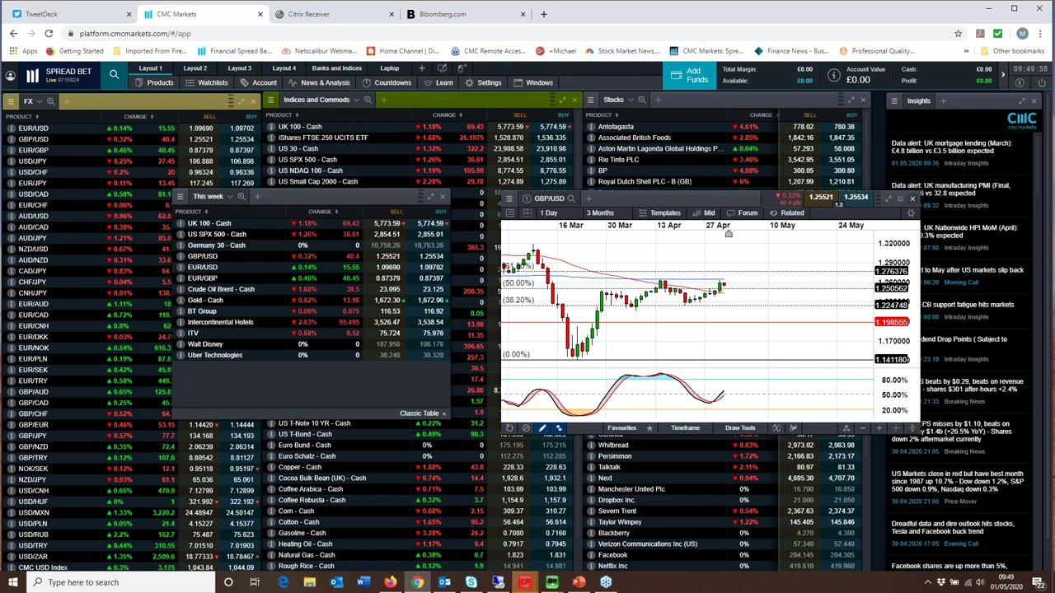
{"action": "left_click", "coordinate": [912, 198]}
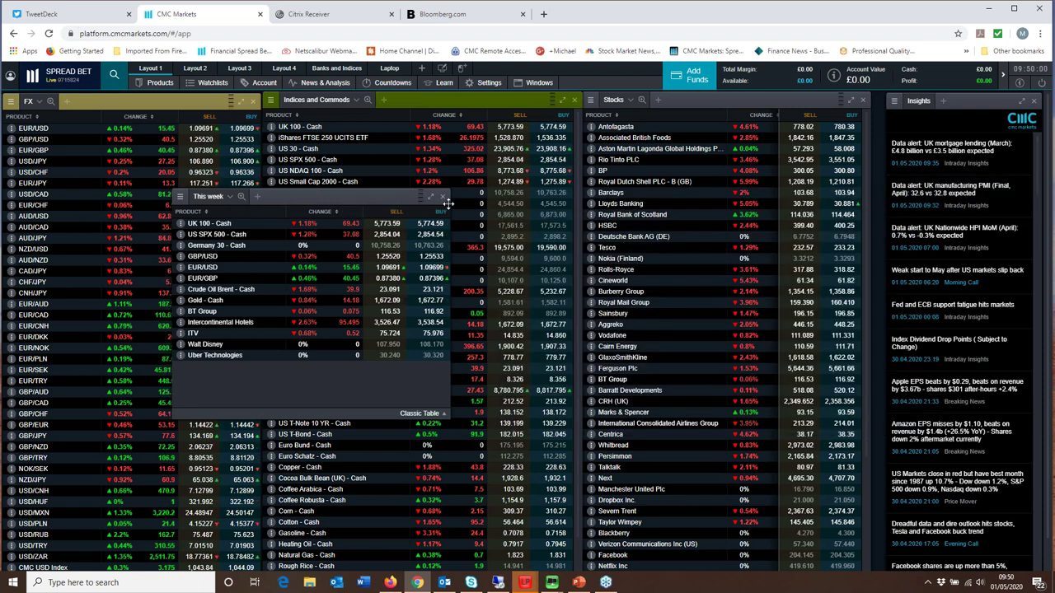
Step: Move the This week watchlist toward the Stocks watchlist, and open the AUD/USD chart from the FX watchlist, placing it over that list
{"action": "left_click_drag", "start_coordinate": [484, 204], "coordinate": [610, 208]}
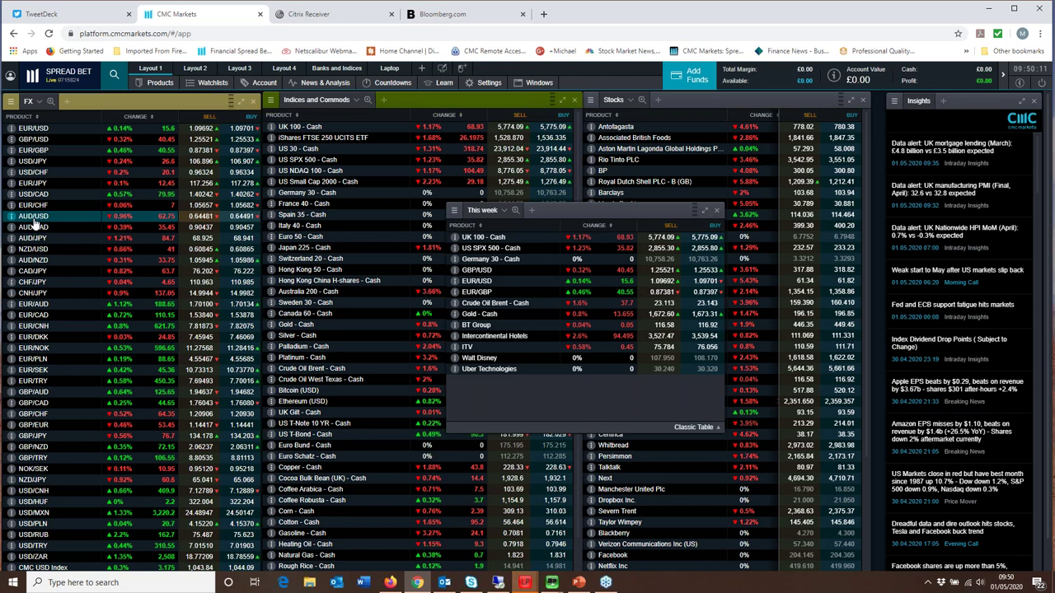
{"action": "double_click", "coordinate": [34, 221]}
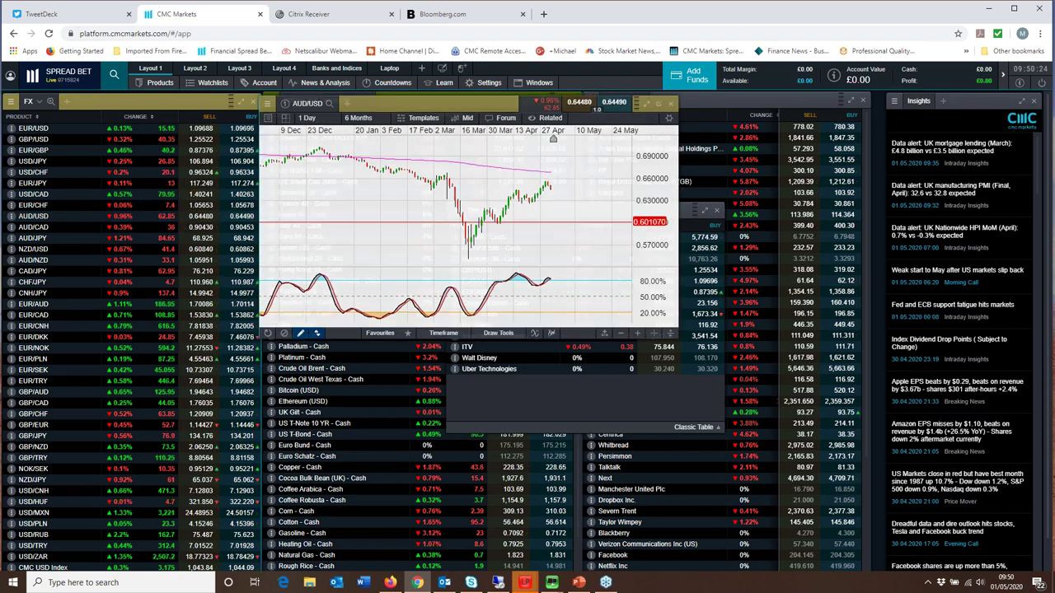
{"action": "left_click_drag", "start_coordinate": [448, 106], "coordinate": [277, 248]}
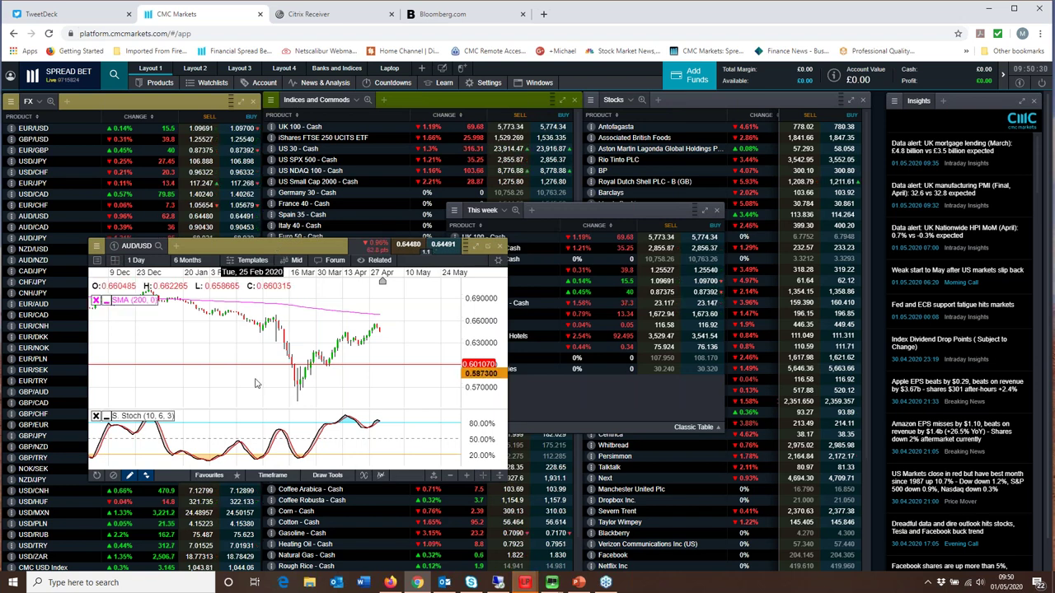
Step: Narrow the AUD/USD 1 Day chart to 3 months, examine the recent price action, and close the chart
{"action": "scroll", "coordinate": [256, 383], "scroll_direction": "up", "scroll_amount": 5}
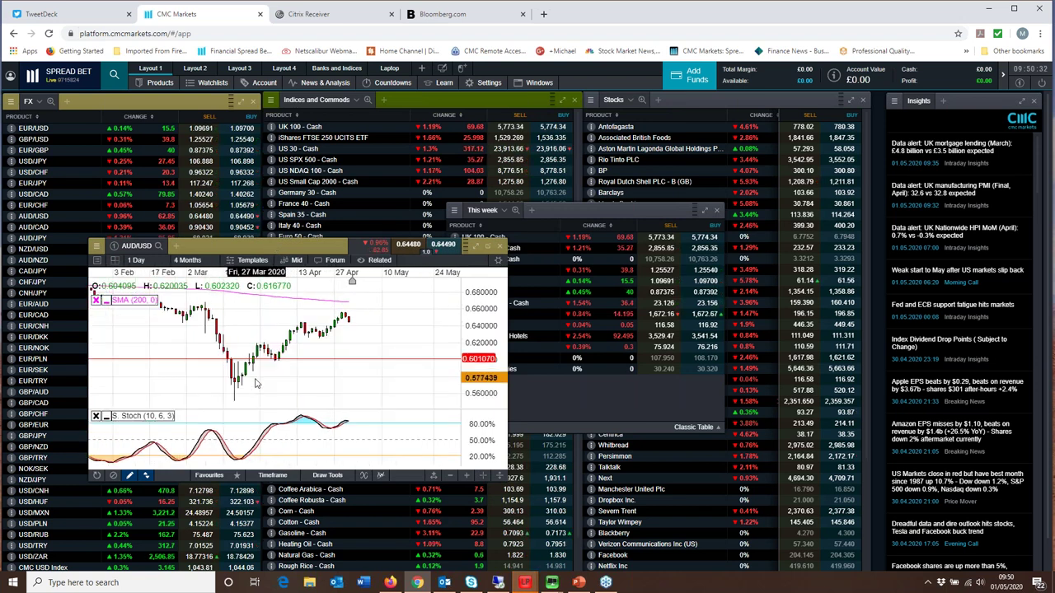
{"action": "scroll", "coordinate": [256, 383], "scroll_direction": "up", "scroll_amount": 2}
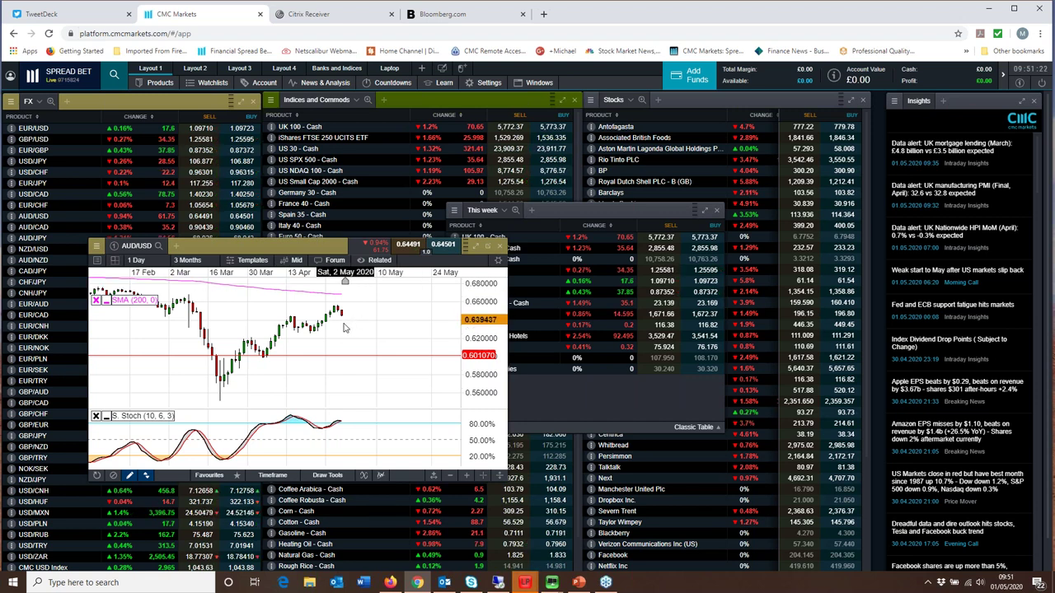
{"action": "left_click", "coordinate": [499, 248]}
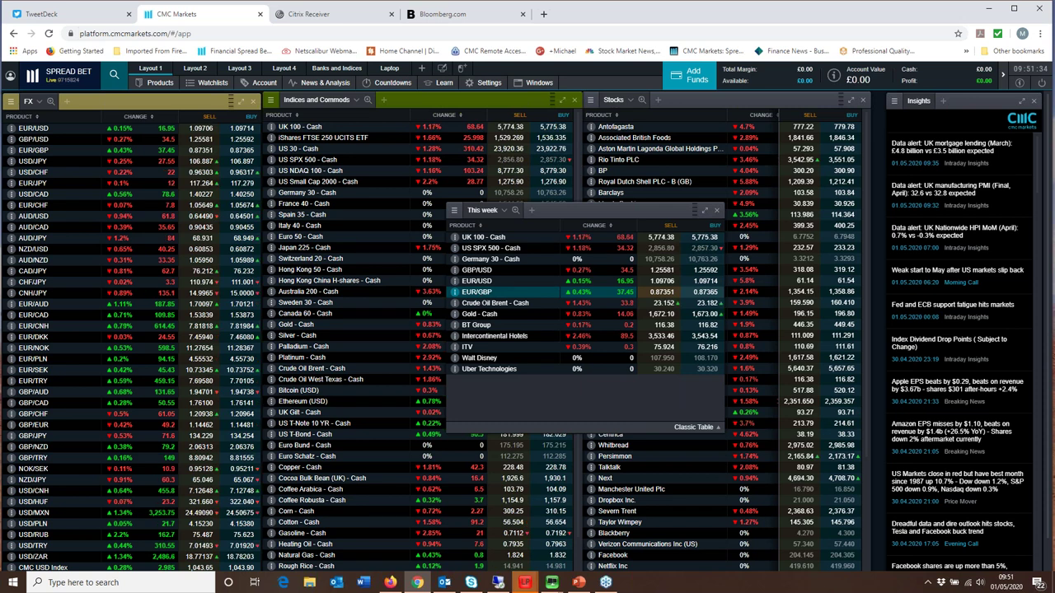
Step: Open the EUR/GBP chart from the This week watchlist, examine its 1 Day price action over 2 months, and close the chart
{"action": "left_click", "coordinate": [477, 292]}
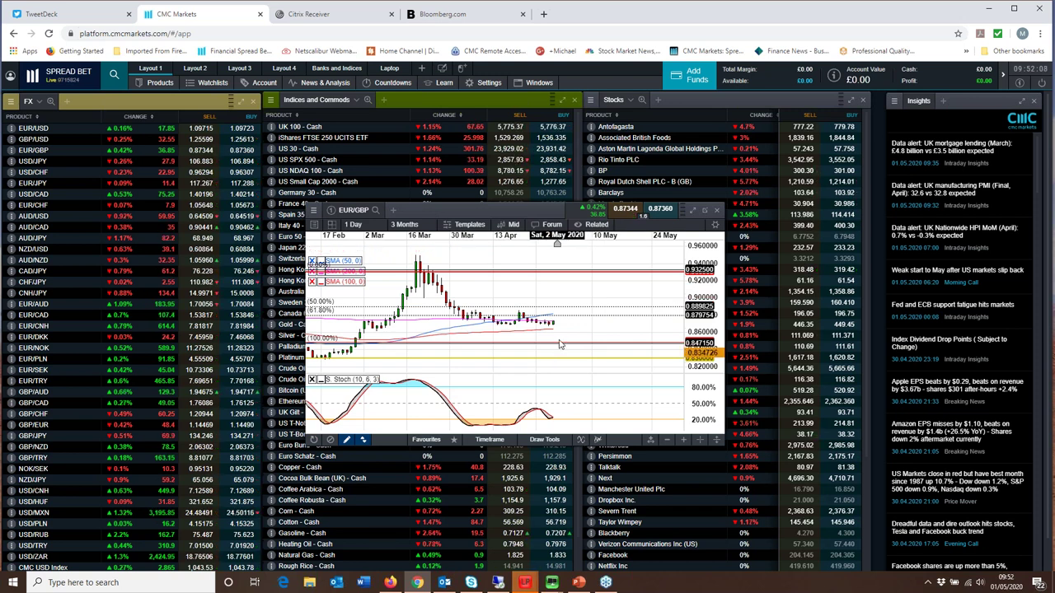
{"action": "scroll", "coordinate": [559, 345], "scroll_direction": "up", "scroll_amount": 5}
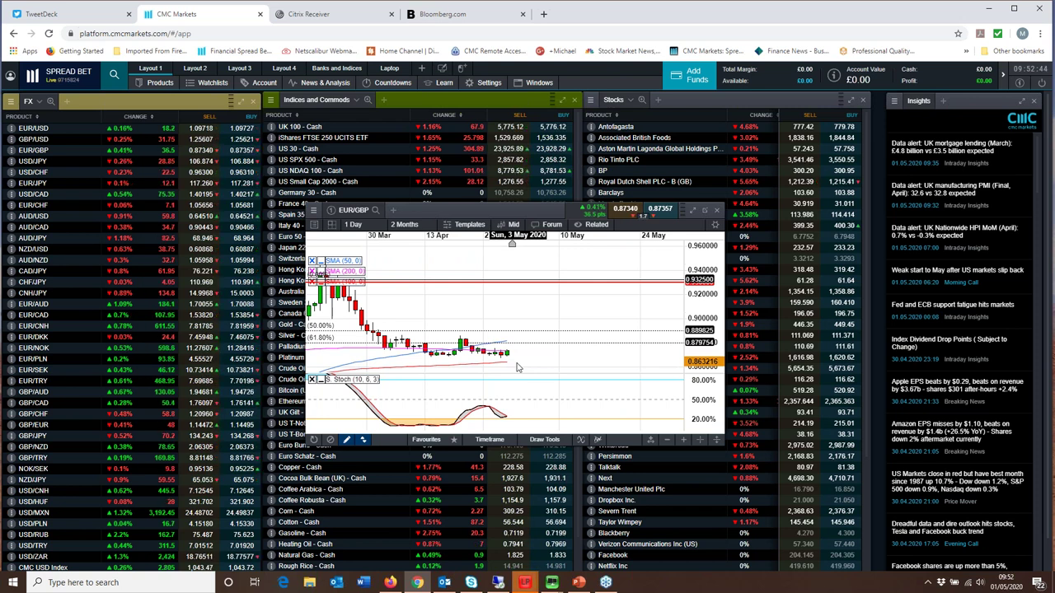
{"action": "left_click", "coordinate": [715, 210]}
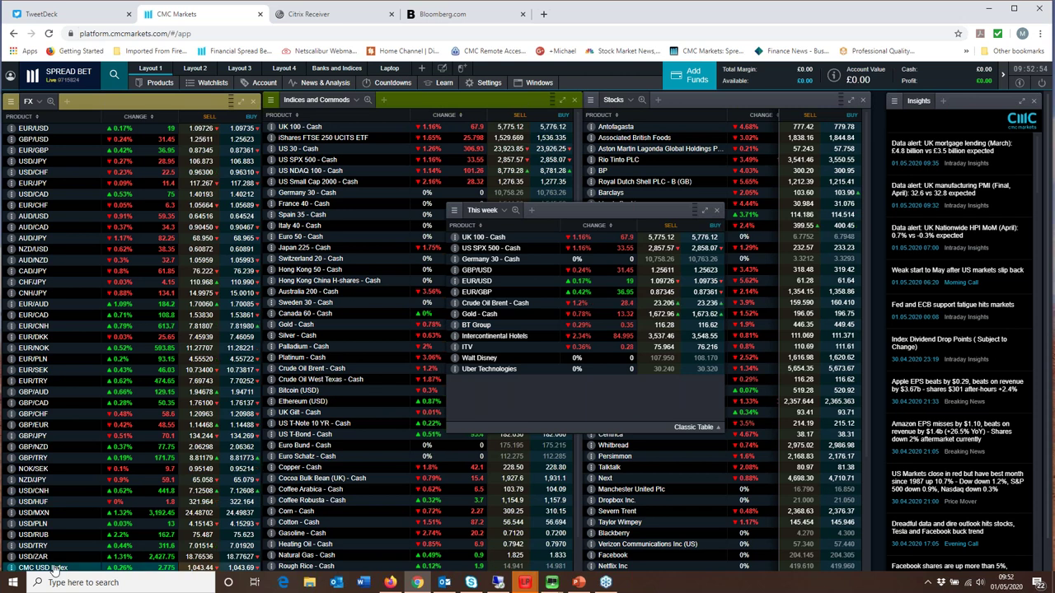
Step: Open the CMC USD Index chart from the FX watchlist, examine its 1 Day price action narrowed to 3 months, and close the chart
{"action": "left_click", "coordinate": [186, 439]}
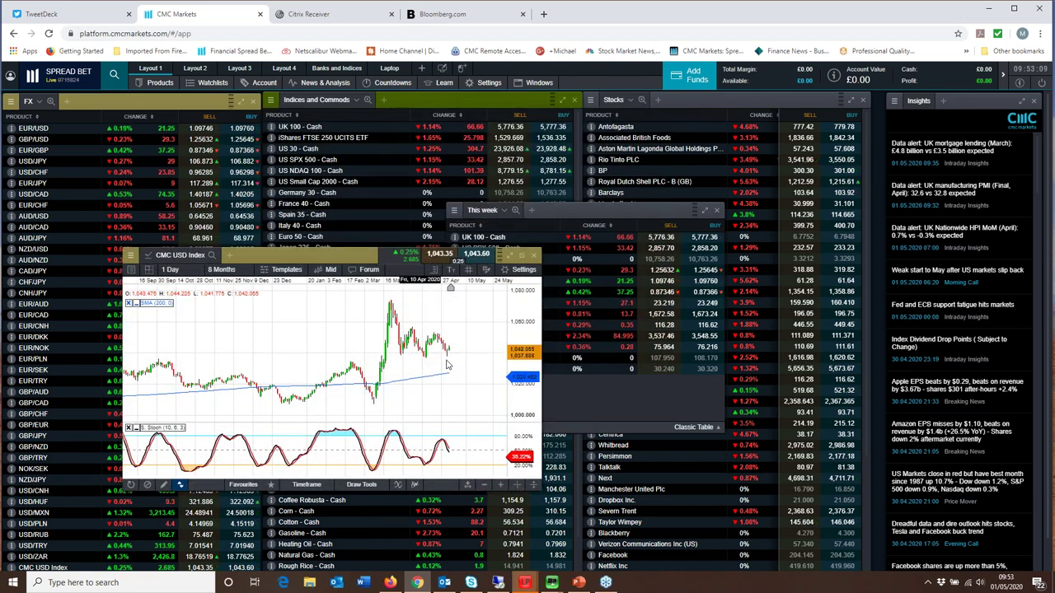
{"action": "scroll", "coordinate": [436, 366], "scroll_direction": "up", "scroll_amount": 3}
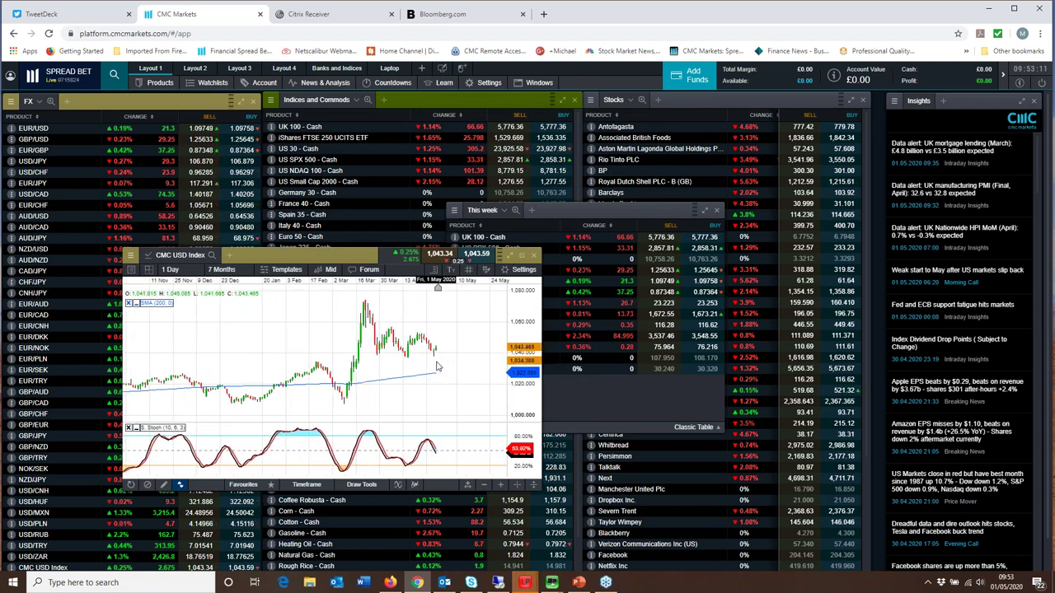
{"action": "scroll", "coordinate": [437, 366], "scroll_direction": "up", "scroll_amount": 4}
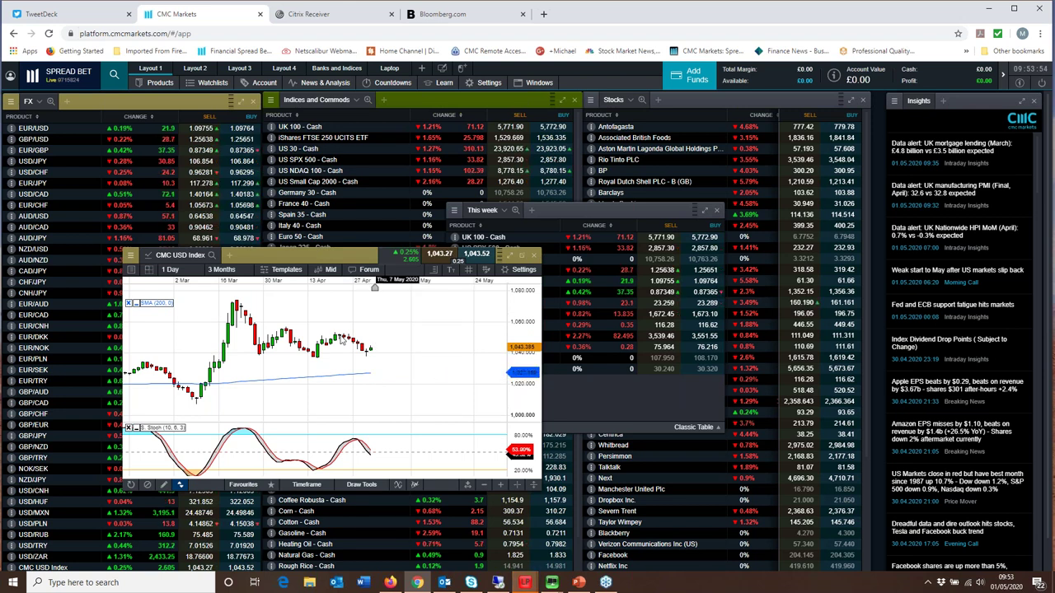
{"action": "left_click", "coordinate": [533, 259]}
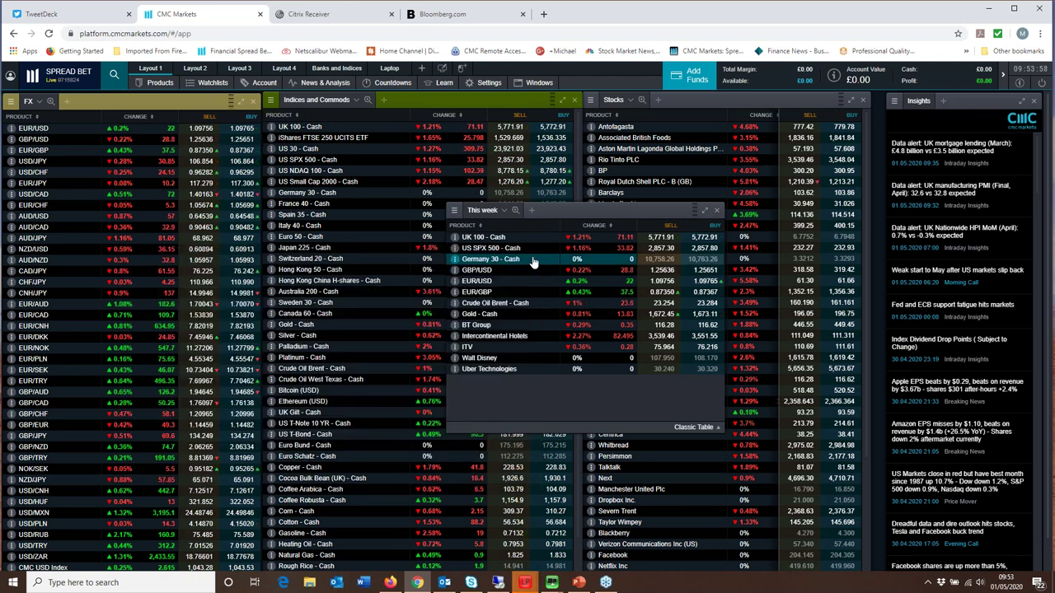
Step: Open and close the Germany 30 chart, and examine the EUR/USD chart's 1 Day price action over 3 months before closing it
{"action": "left_click", "coordinate": [494, 259]}
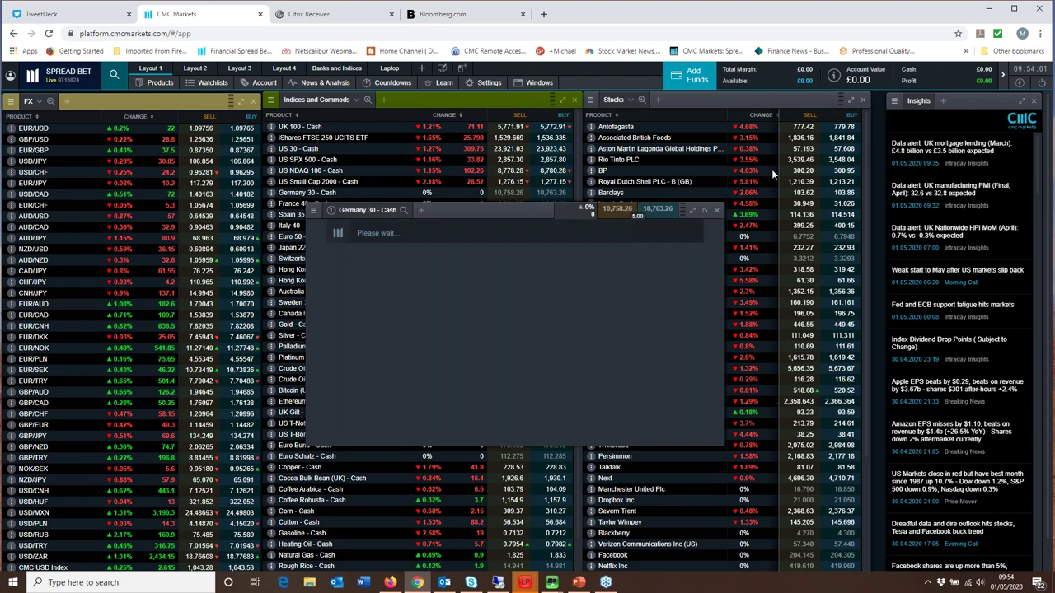
{"action": "left_click", "coordinate": [717, 212]}
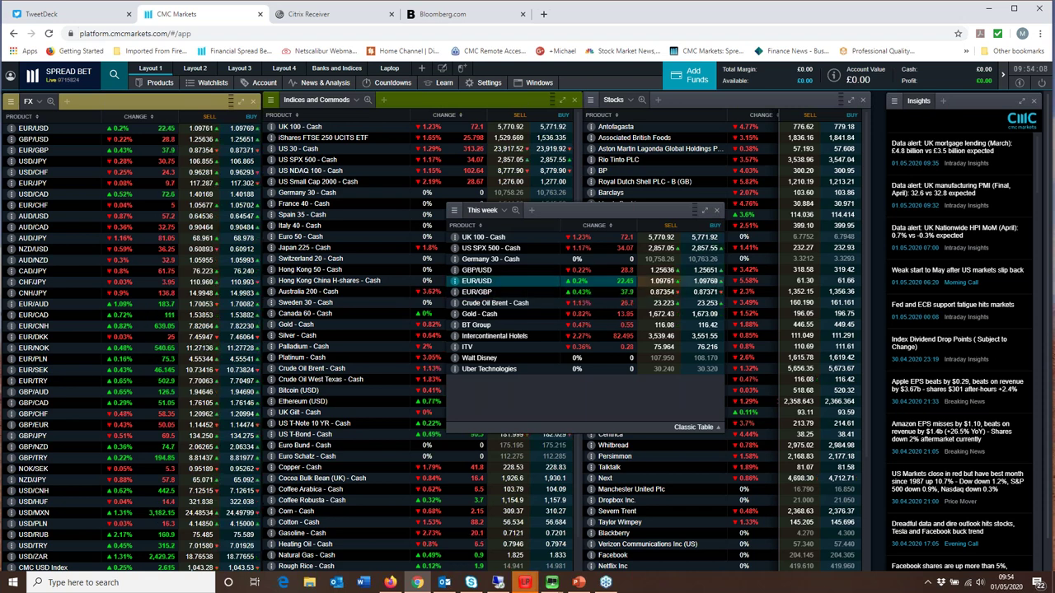
{"action": "double_click", "coordinate": [477, 281]}
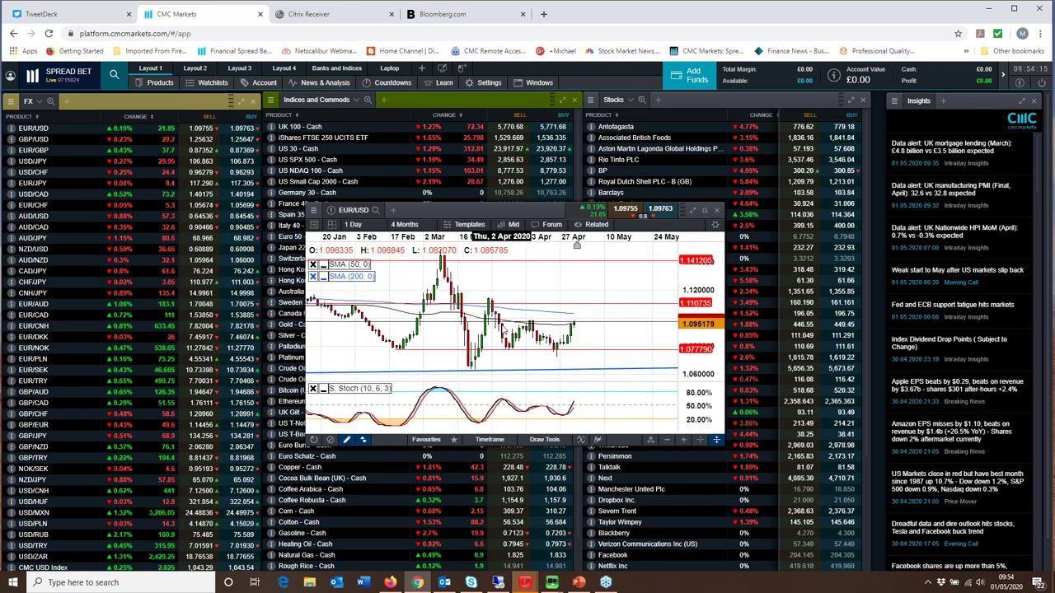
{"action": "scroll", "coordinate": [577, 244], "scroll_direction": "up", "scroll_amount": 5}
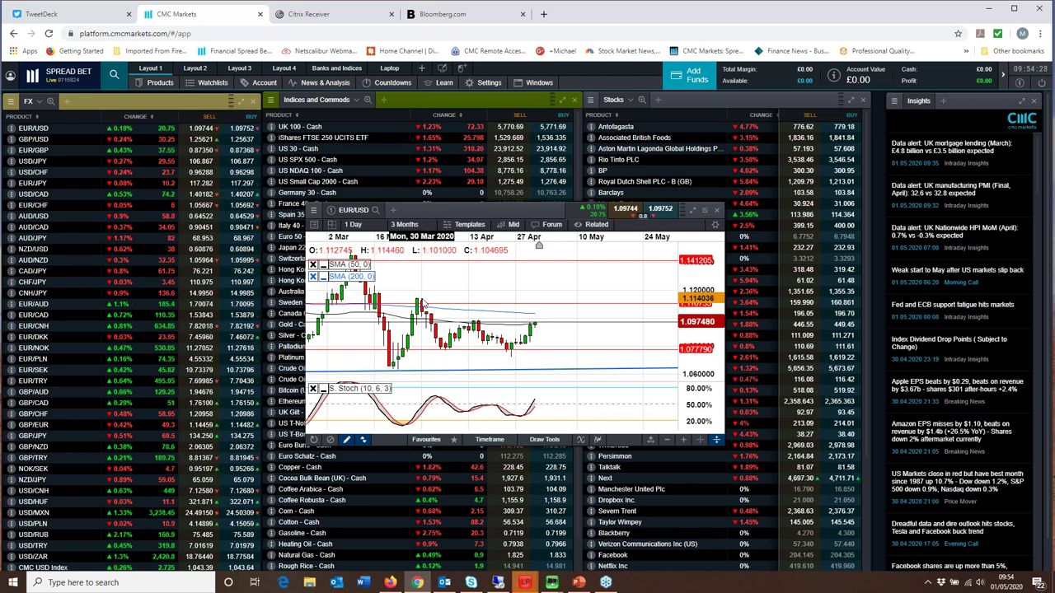
{"action": "scroll", "coordinate": [527, 337], "scroll_direction": "down", "scroll_amount": 1}
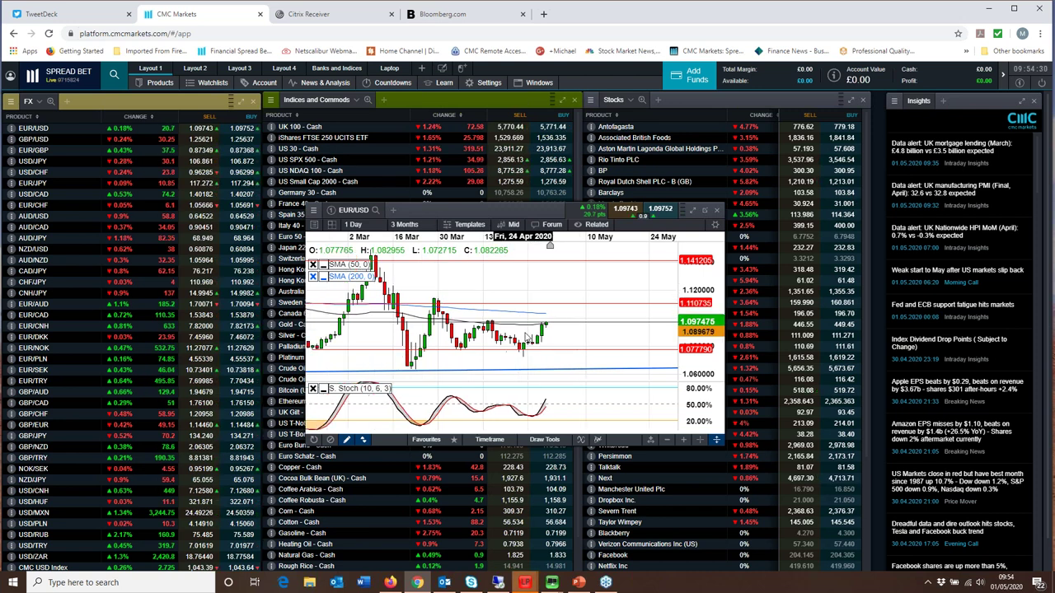
{"action": "scroll", "coordinate": [526, 337], "scroll_direction": "down", "scroll_amount": 1}
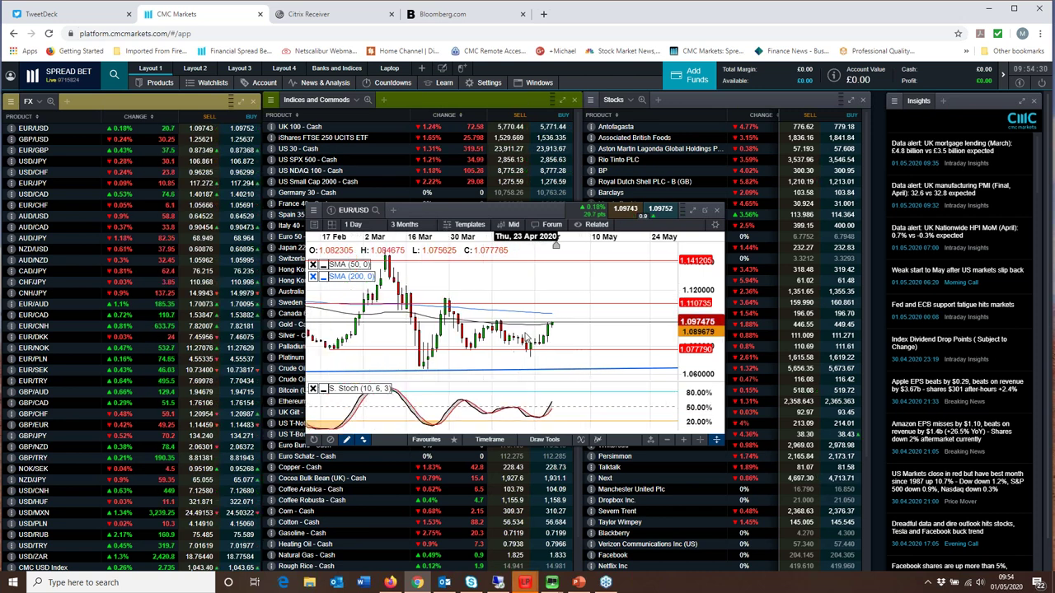
{"action": "left_click", "coordinate": [715, 213]}
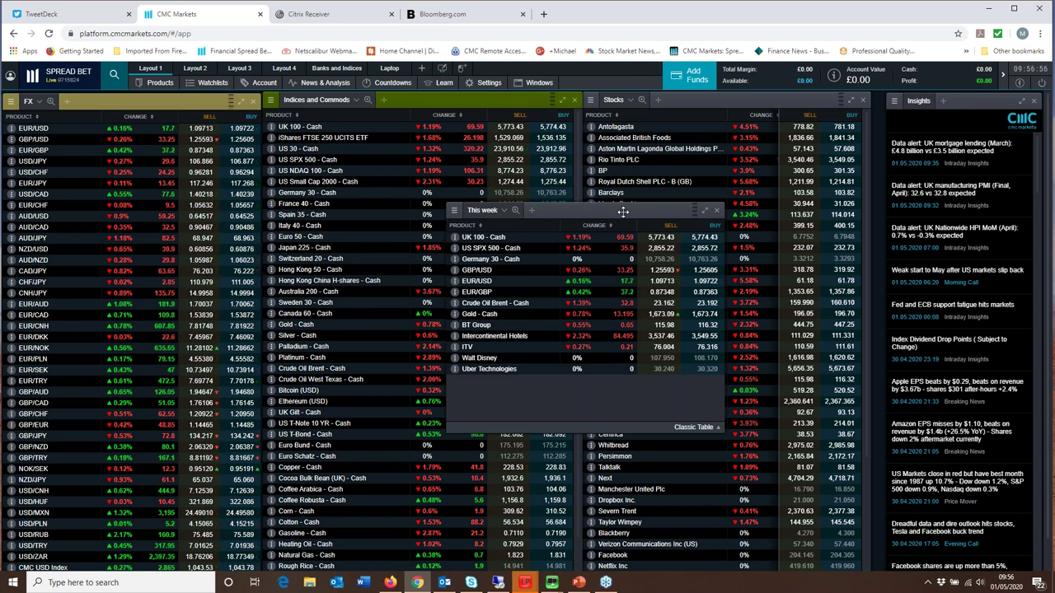
Step: Open the Uber Technologies chart from the This week watchlist and widen its 1 Day view to 5 months
{"action": "left_click_drag", "start_coordinate": [485, 320], "coordinate": [497, 373]}
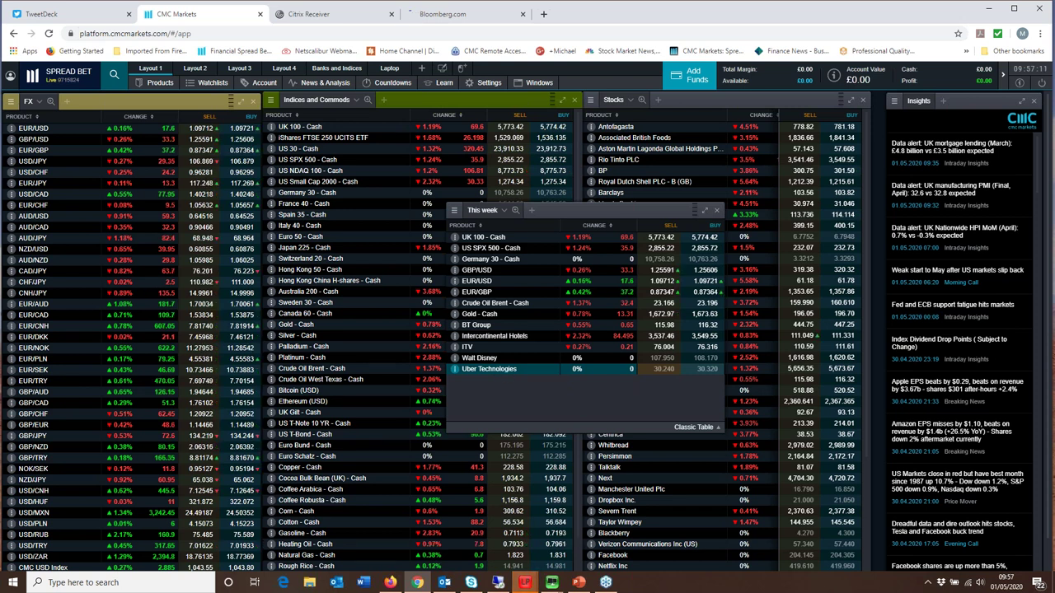
{"action": "left_click", "coordinate": [465, 372]}
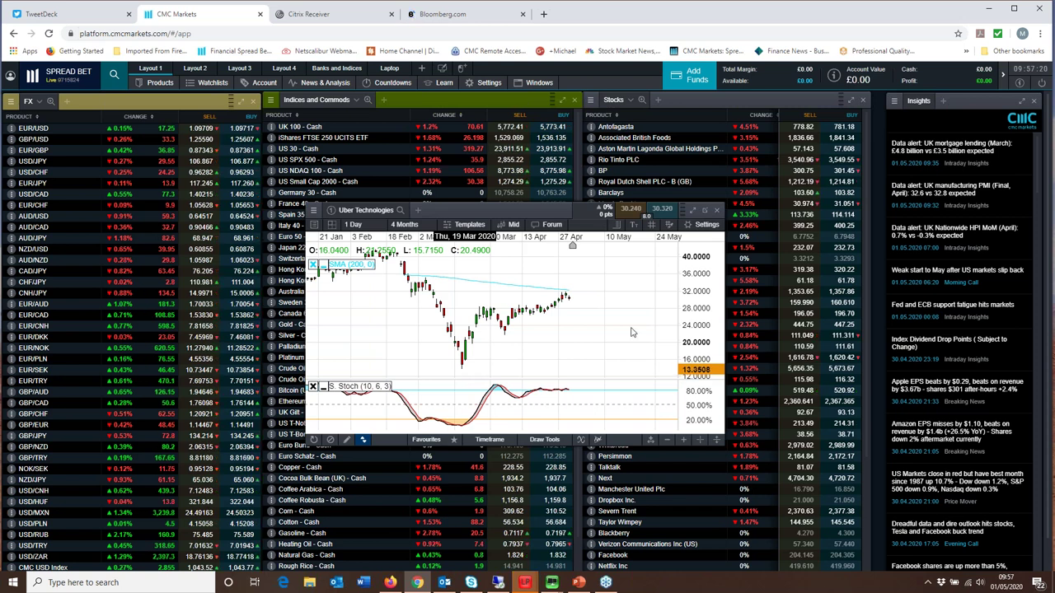
{"action": "scroll", "coordinate": [612, 313], "scroll_direction": "down", "scroll_amount": 2}
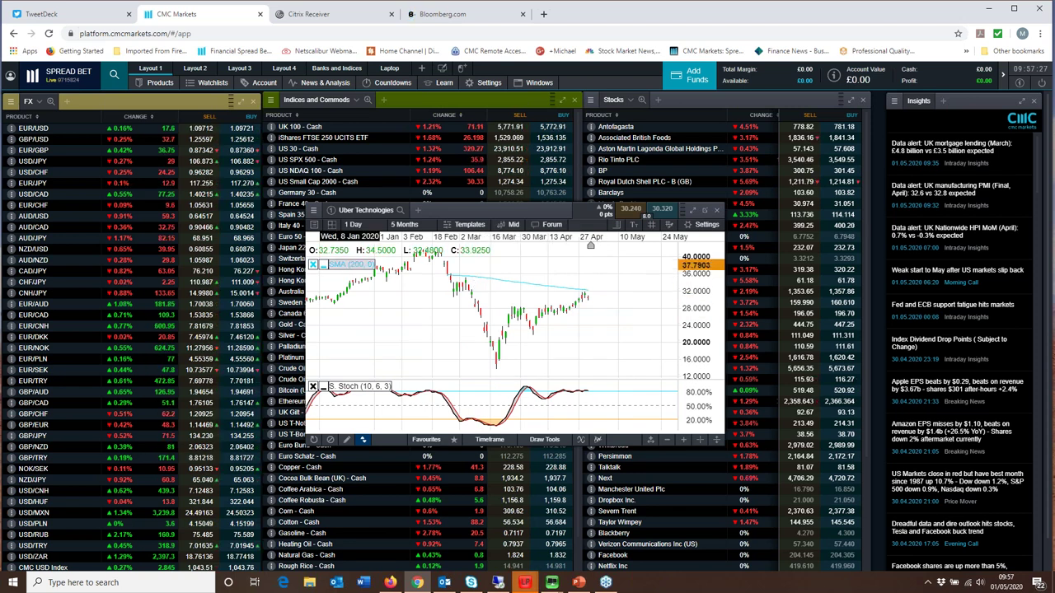
Step: Set the down colour of the 200-period SMA on the Uber Technologies chart to blue, and close the chart
{"action": "left_click", "coordinate": [350, 265]}
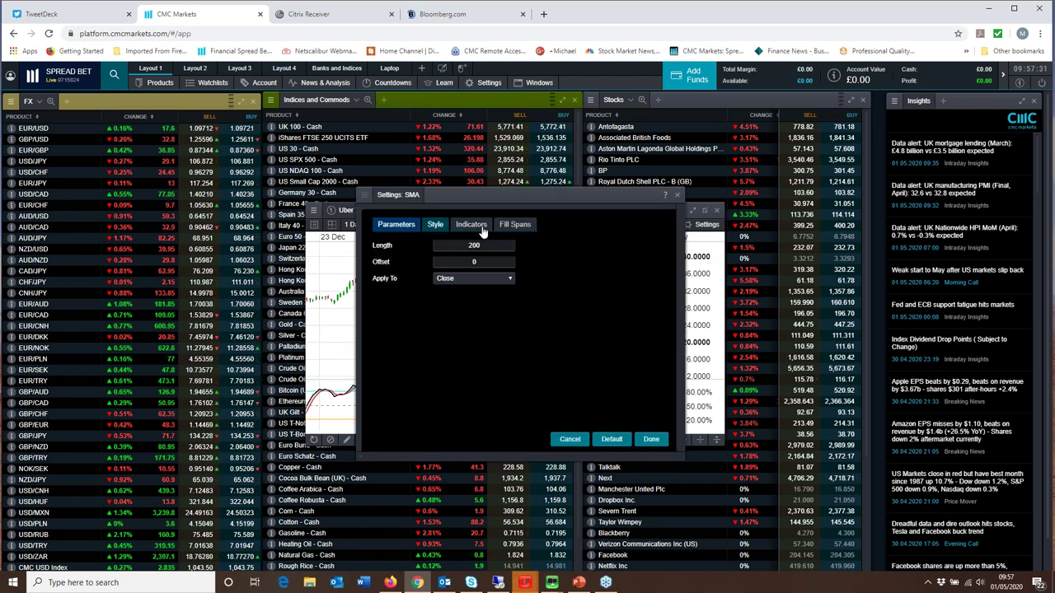
{"action": "left_click", "coordinate": [482, 230]}
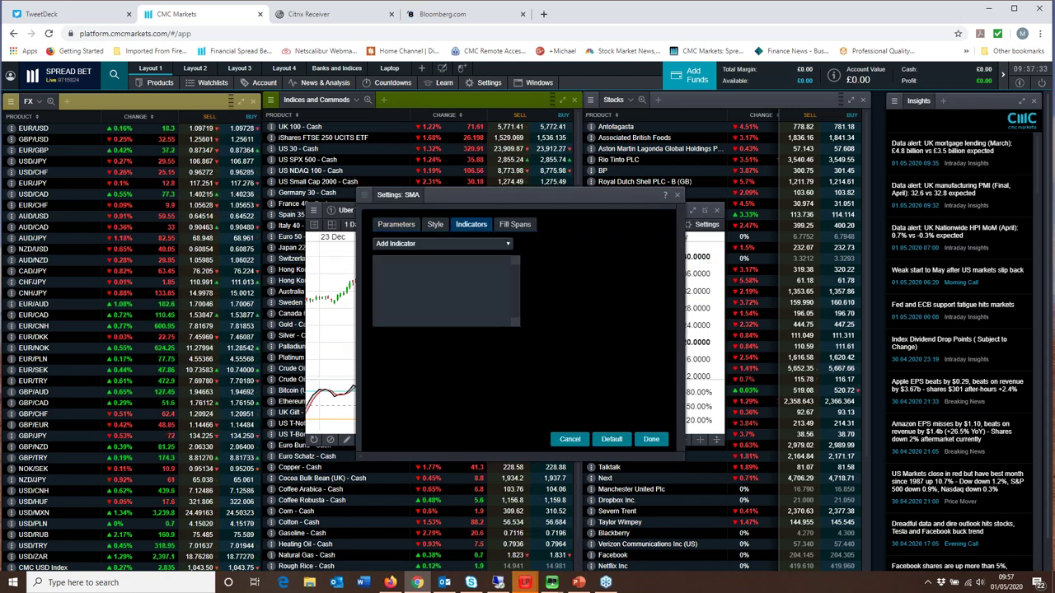
{"action": "left_click", "coordinate": [515, 225]}
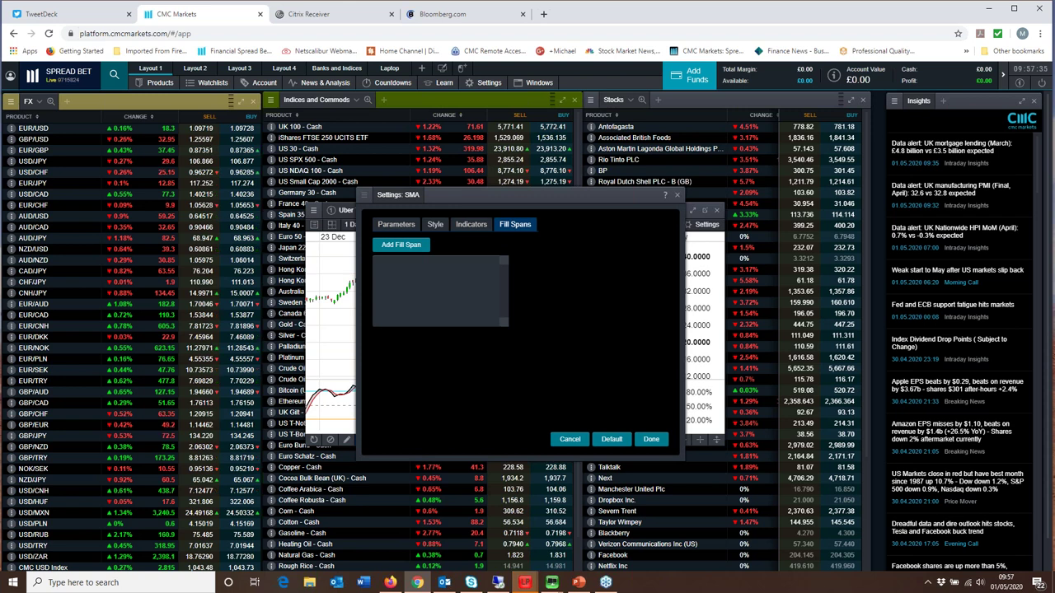
{"action": "left_click", "coordinate": [435, 224]}
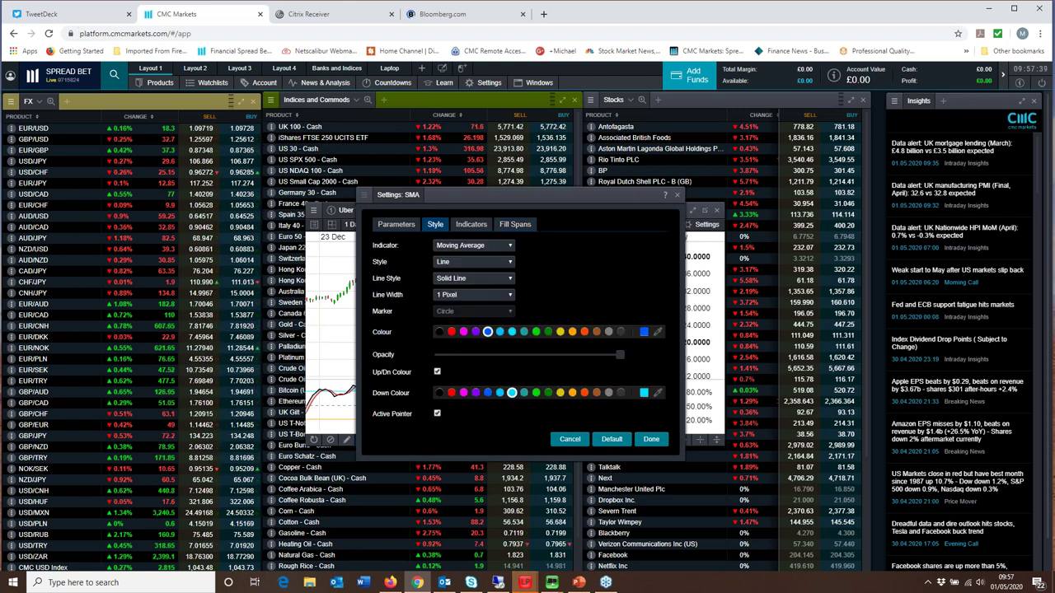
{"action": "left_click", "coordinate": [487, 392]}
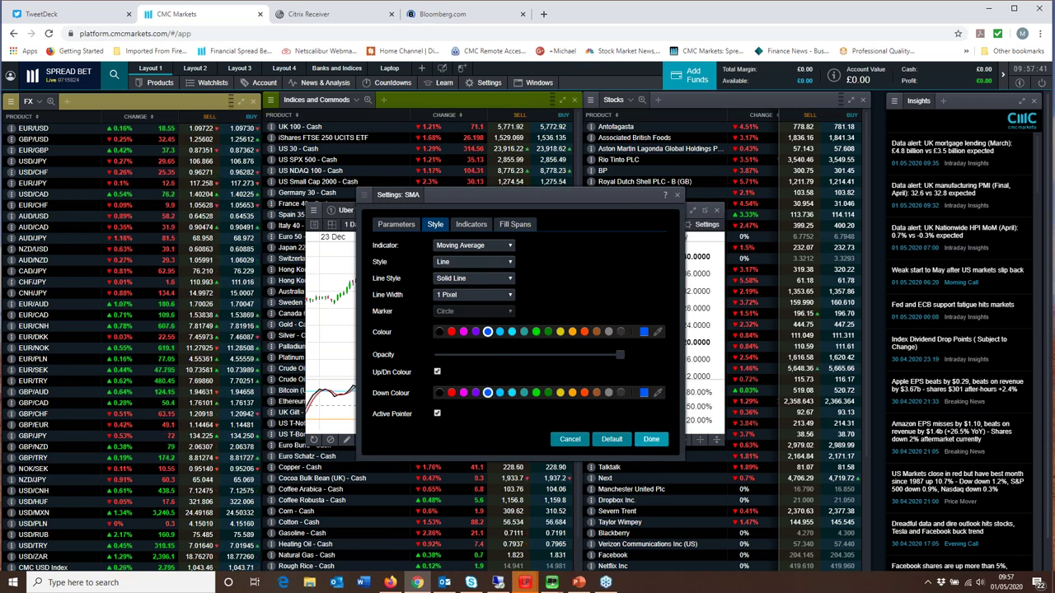
{"action": "left_click", "coordinate": [651, 439]}
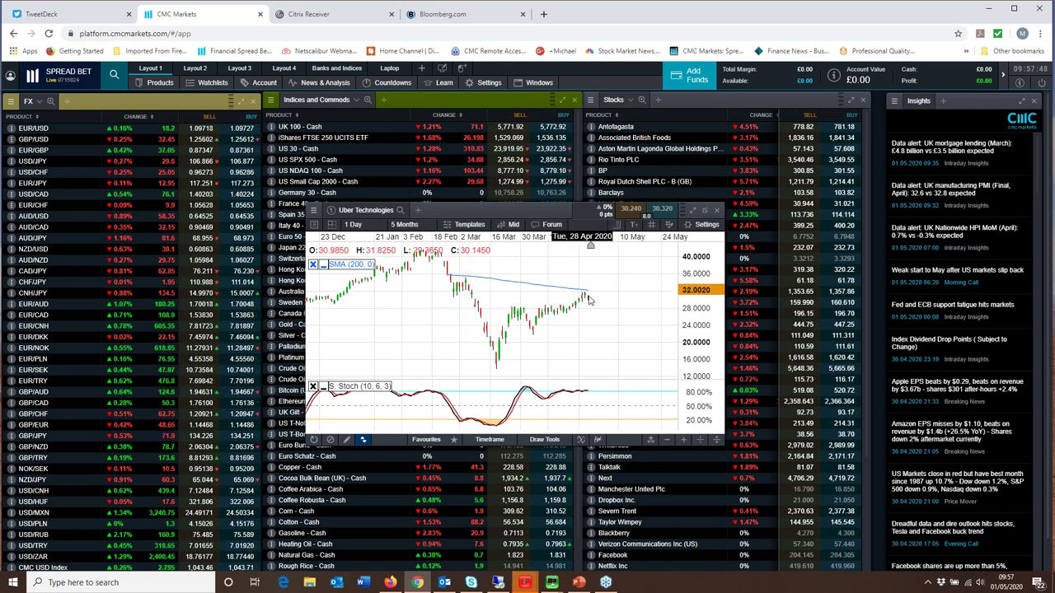
{"action": "left_click", "coordinate": [718, 214]}
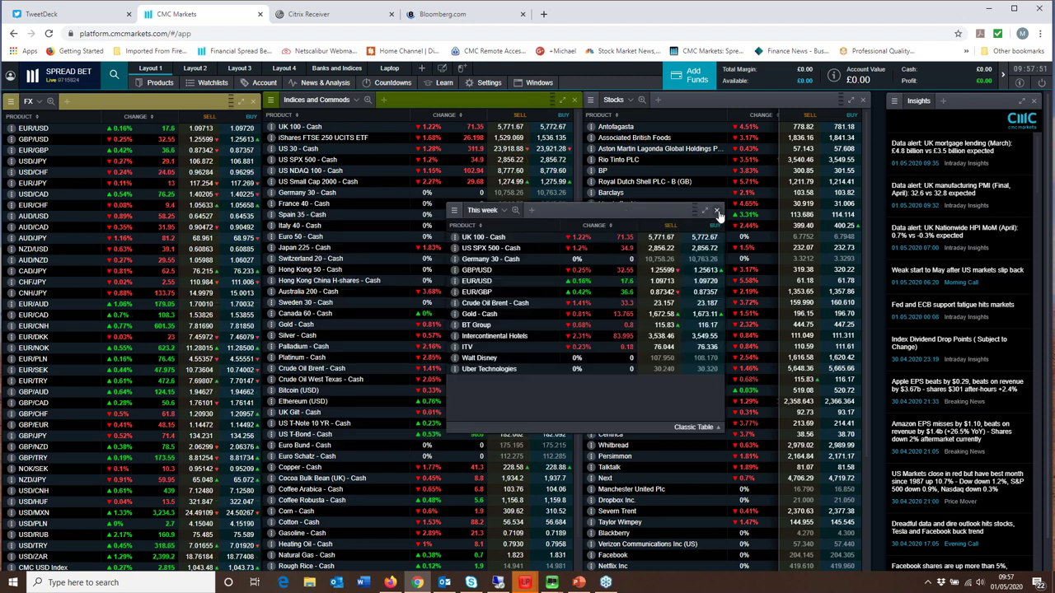
Step: Open the Walt Disney chart at the 1 Day interval, examine the price action over 5 months, and close the chart
{"action": "left_click", "coordinate": [478, 358]}
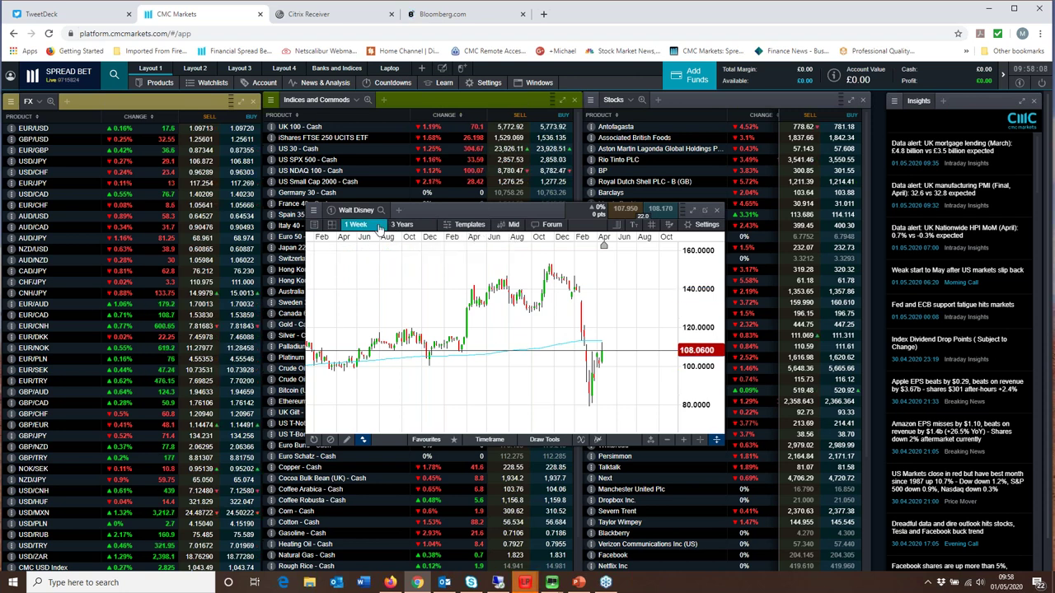
{"action": "left_click", "coordinate": [355, 224]}
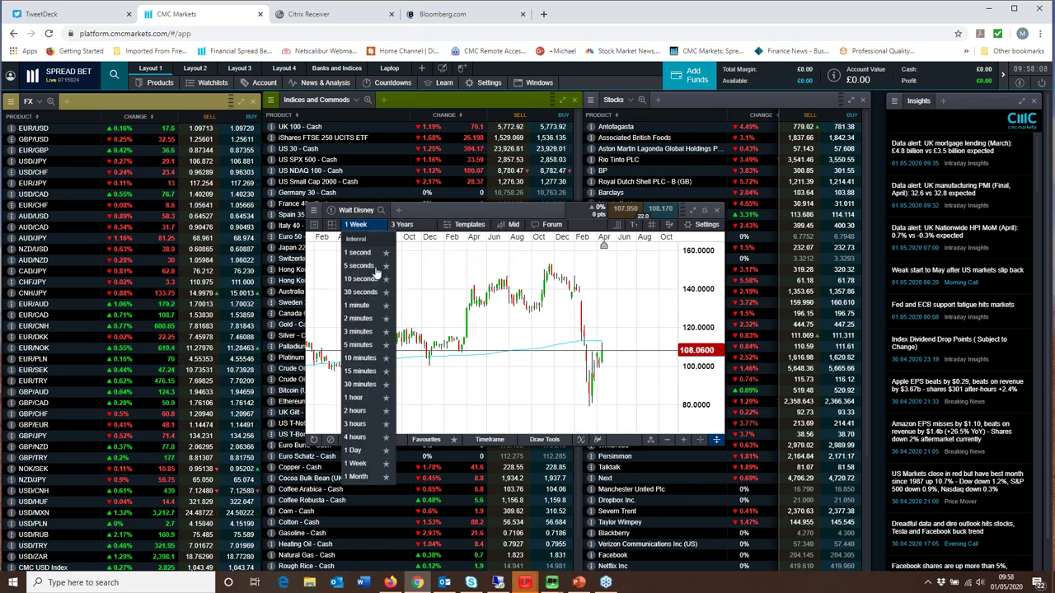
{"action": "left_click", "coordinate": [358, 449]}
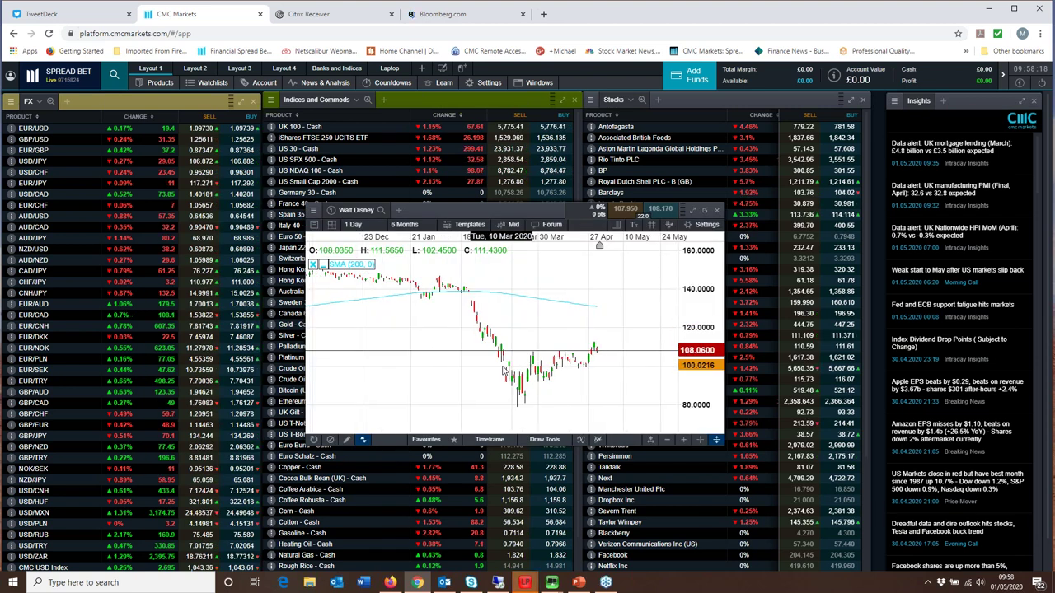
{"action": "scroll", "coordinate": [502, 370], "scroll_direction": "up", "scroll_amount": 1}
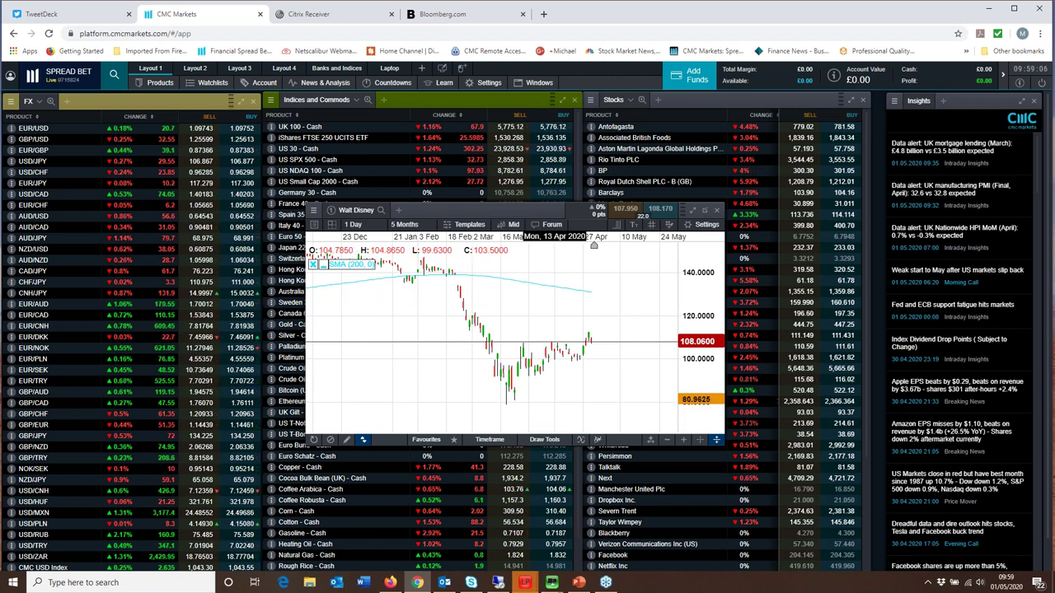
{"action": "left_click", "coordinate": [717, 213]}
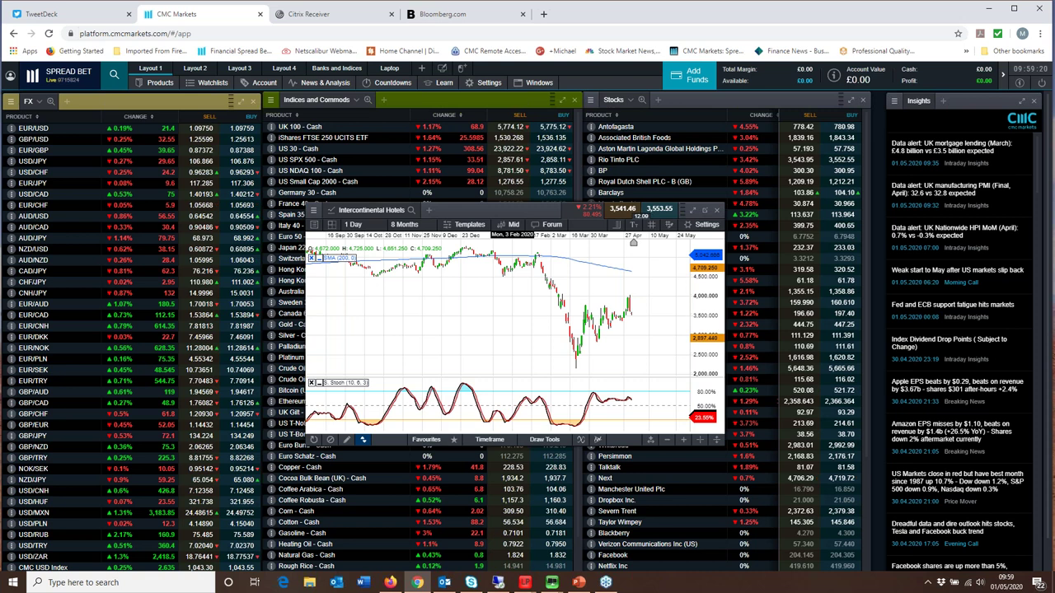
Step: Narrow the Intercontinental Hotels chart's 1 Day view to 2 months, examine the recent price action, and close the chart
{"action": "scroll", "coordinate": [511, 313], "scroll_direction": "up", "scroll_amount": 5}
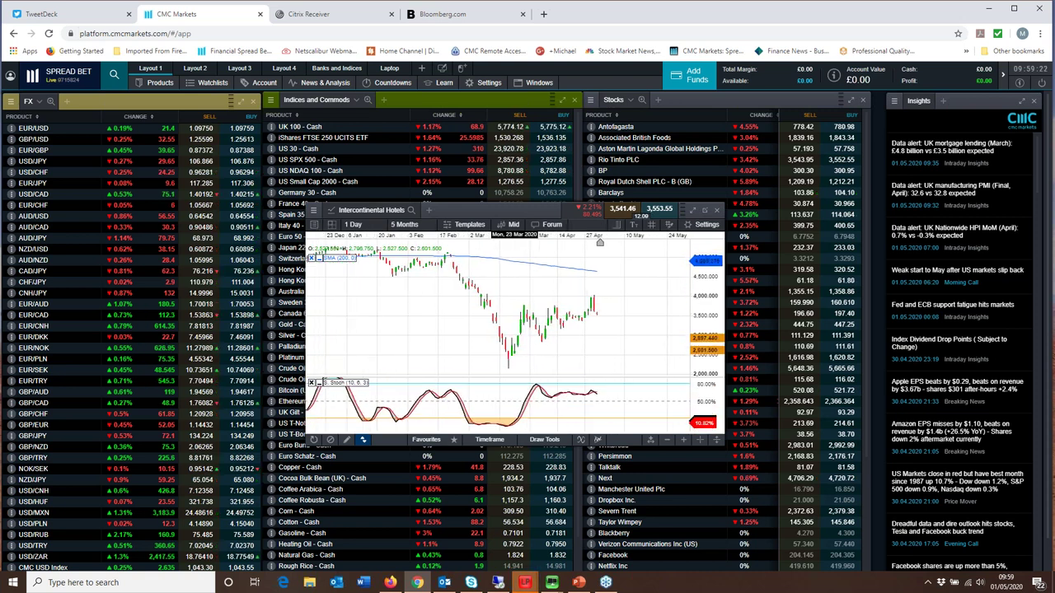
{"action": "scroll", "coordinate": [562, 297], "scroll_direction": "up", "scroll_amount": 3}
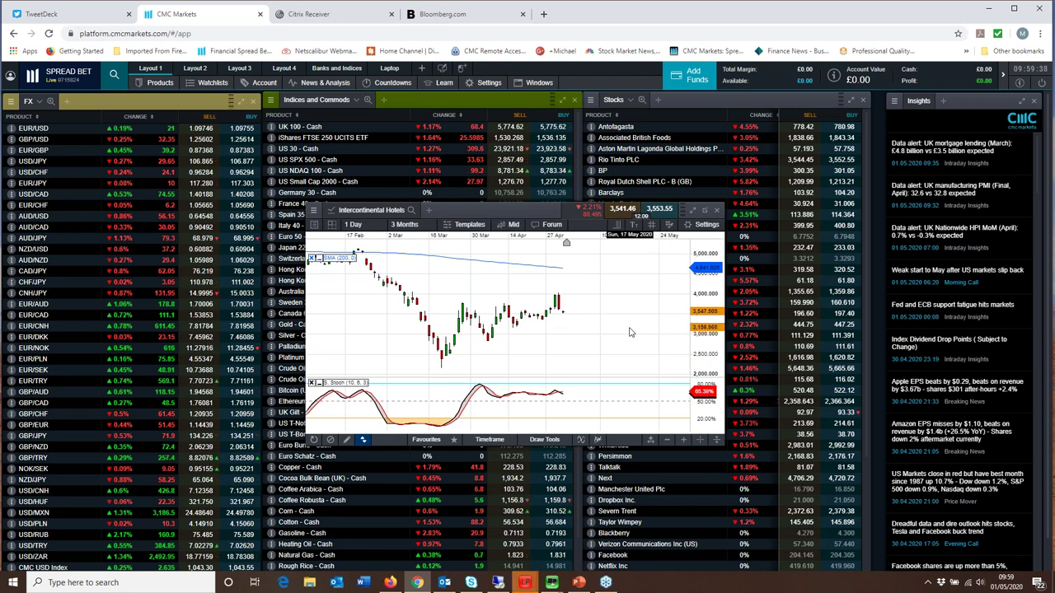
{"action": "scroll", "coordinate": [629, 332], "scroll_direction": "up", "scroll_amount": 2}
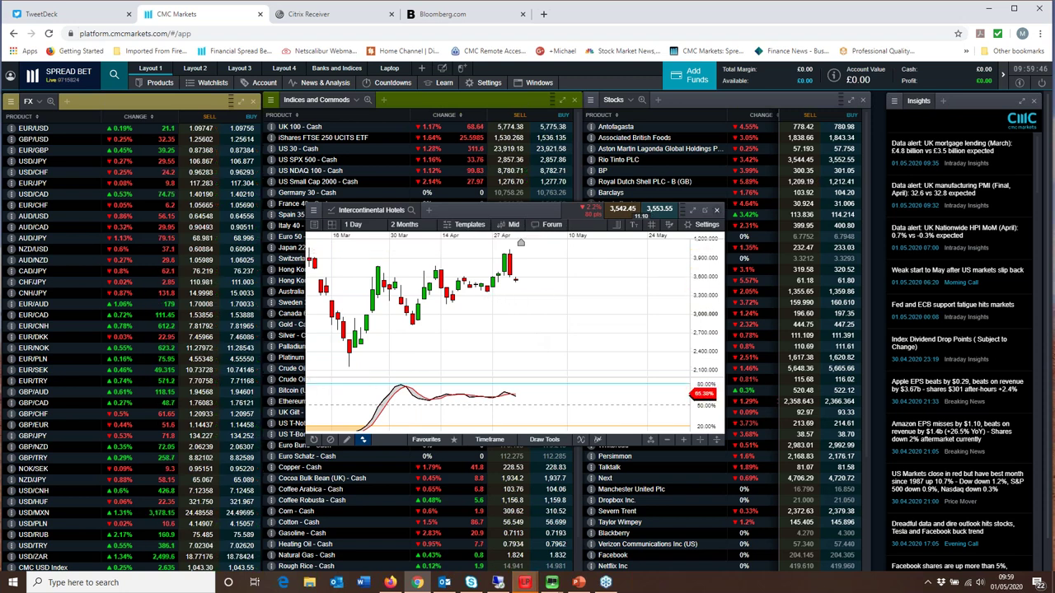
{"action": "left_click", "coordinate": [717, 211]}
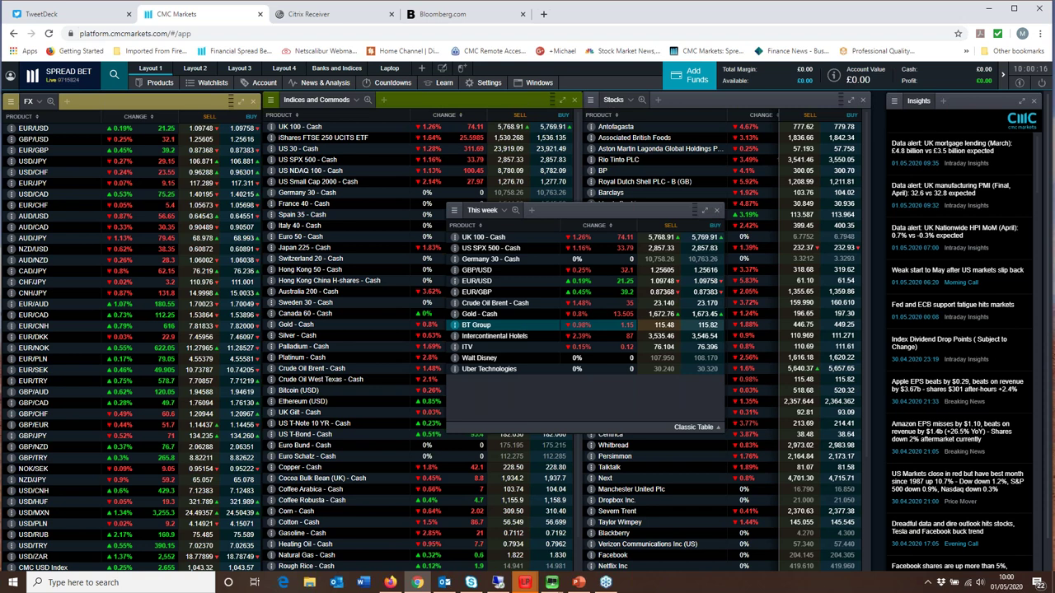
Step: Open the BT Group chart from the This week watchlist, examine its 1 Day price action over 6 months, and close it
{"action": "left_click", "coordinate": [523, 325]}
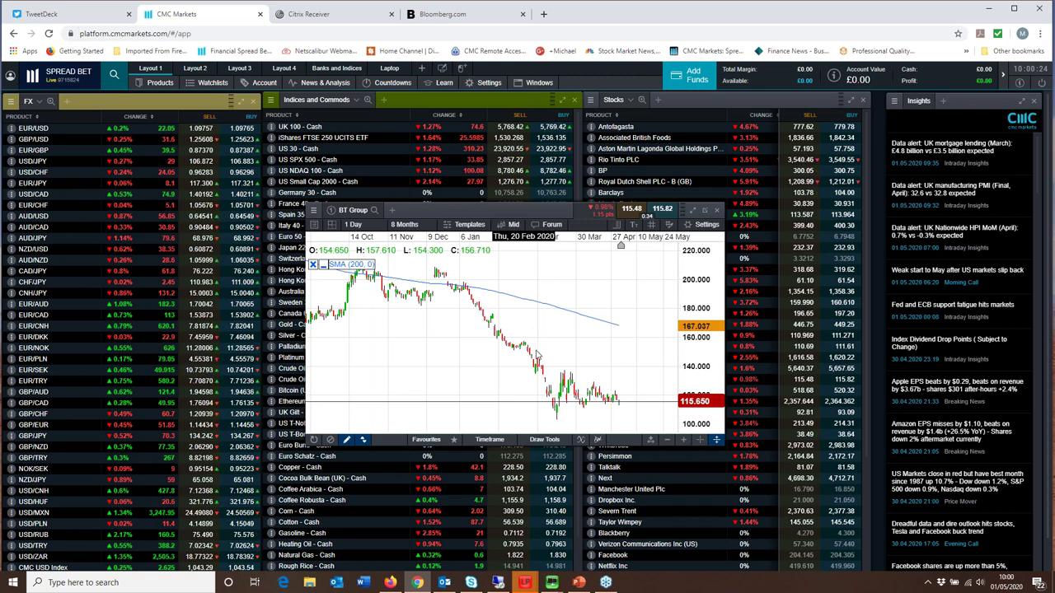
{"action": "scroll", "coordinate": [535, 356], "scroll_direction": "up", "scroll_amount": 4}
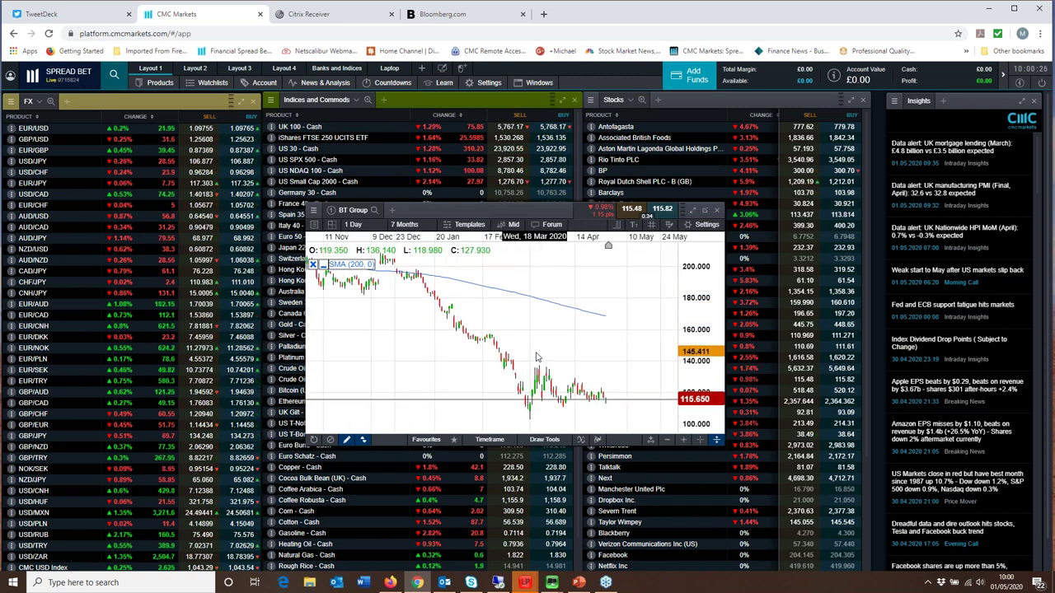
{"action": "scroll", "coordinate": [536, 356], "scroll_direction": "up", "scroll_amount": 1}
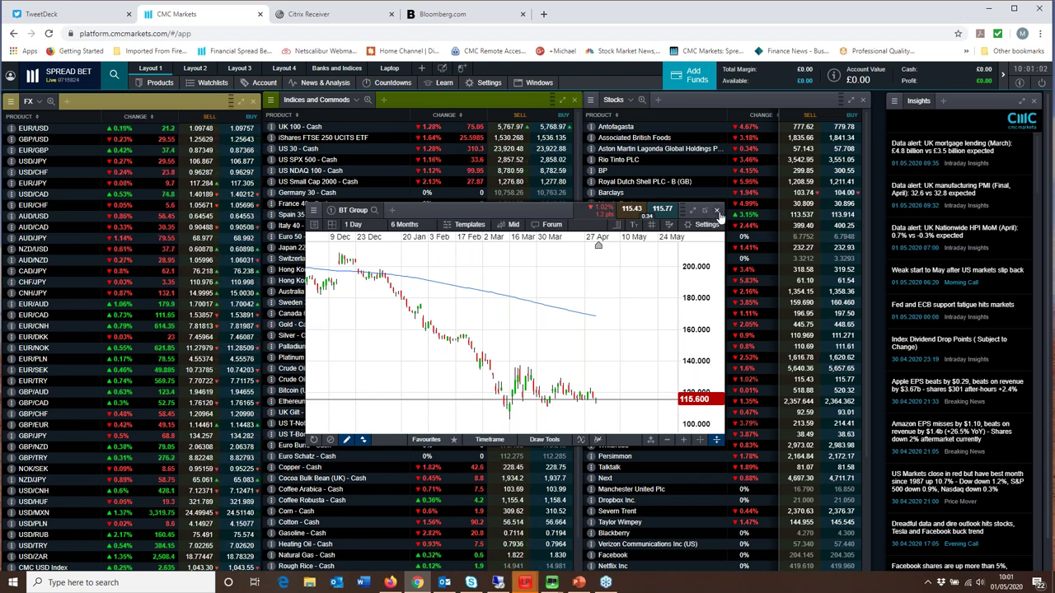
{"action": "left_click", "coordinate": [719, 211]}
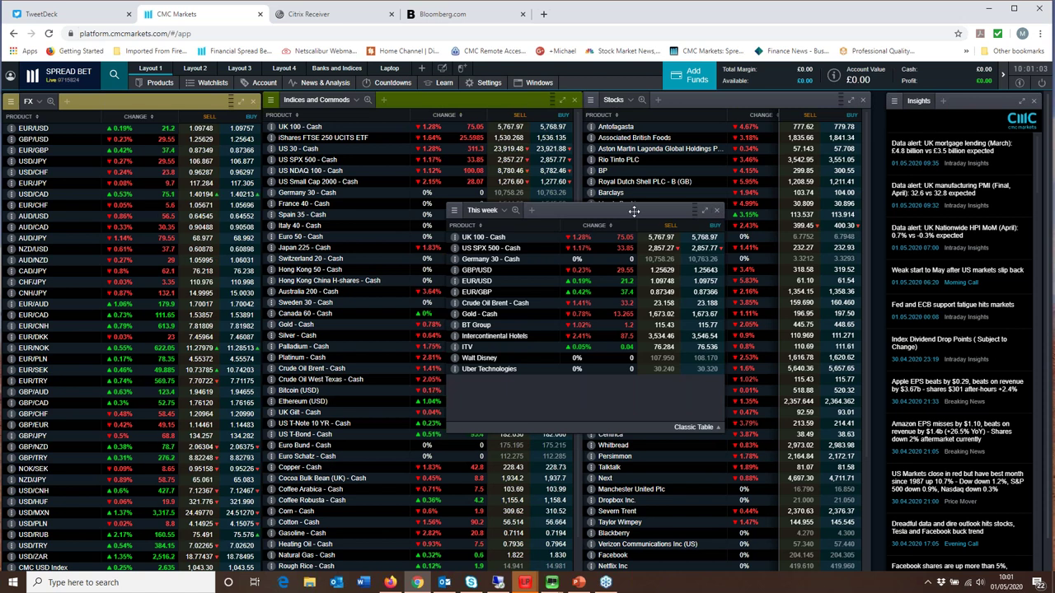
Step: Move the This week watchlist slightly aside, and examine the Crude Oil Brent chart's 1 Day price action over 3 months before closing it
{"action": "left_click_drag", "start_coordinate": [592, 210], "coordinate": [558, 210]}
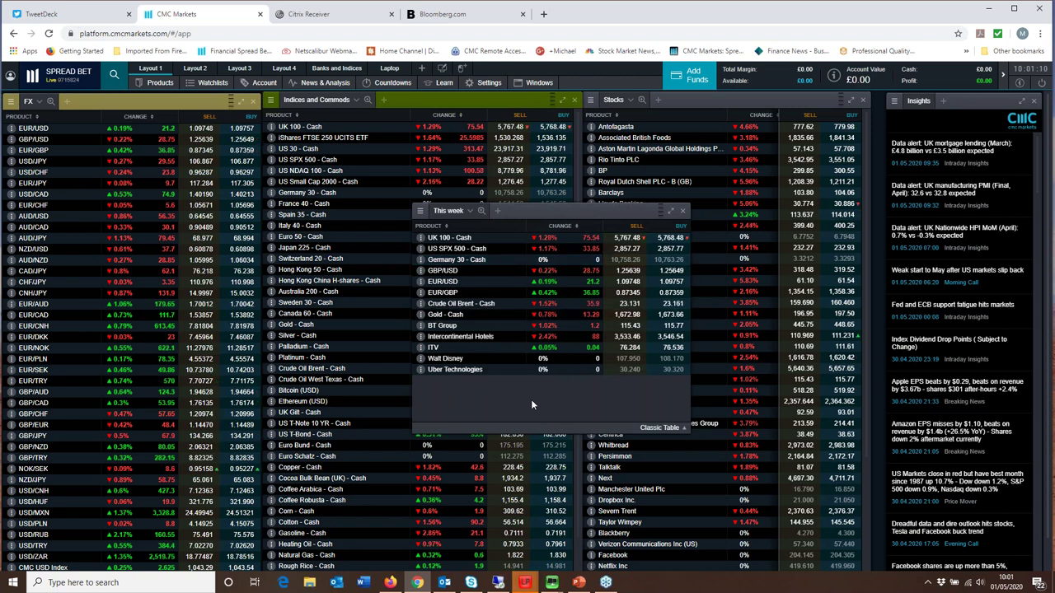
{"action": "left_click", "coordinate": [444, 303]}
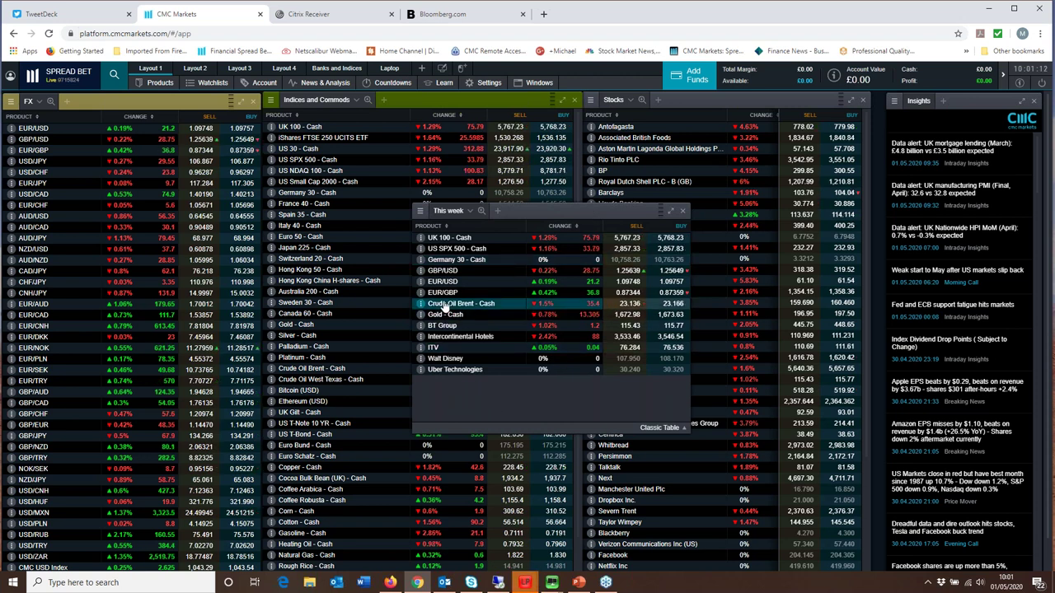
{"action": "double_click", "coordinate": [445, 303]}
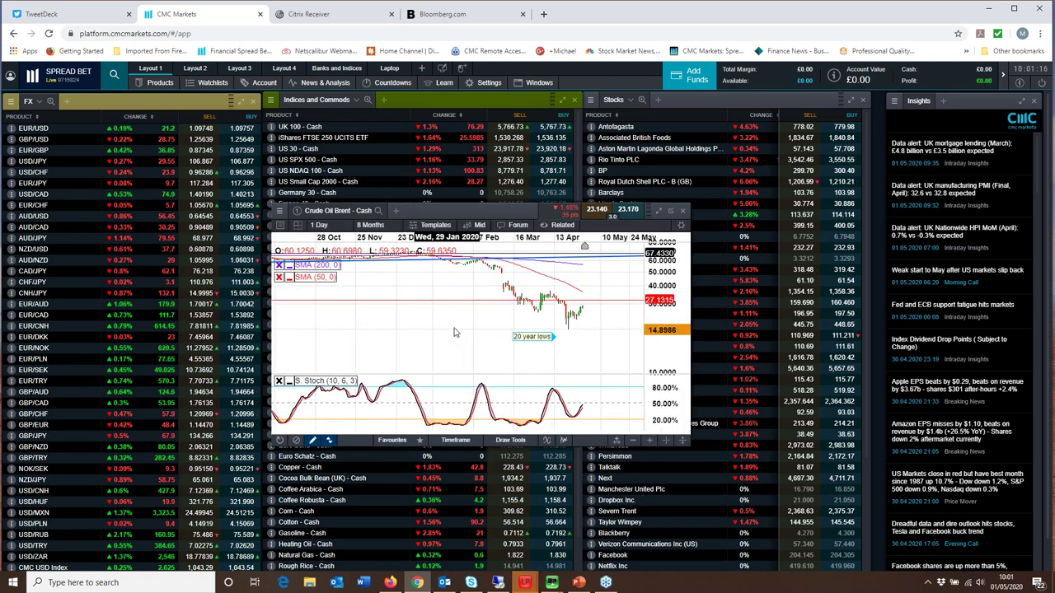
{"action": "scroll", "coordinate": [453, 332], "scroll_direction": "up", "scroll_amount": 5}
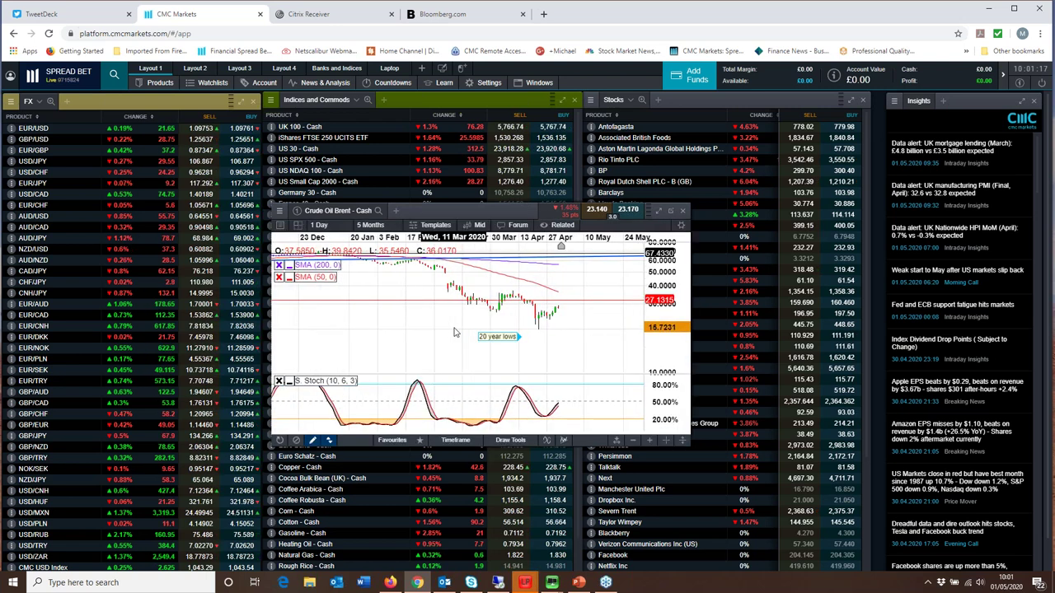
{"action": "scroll", "coordinate": [453, 332], "scroll_direction": "up", "scroll_amount": 2}
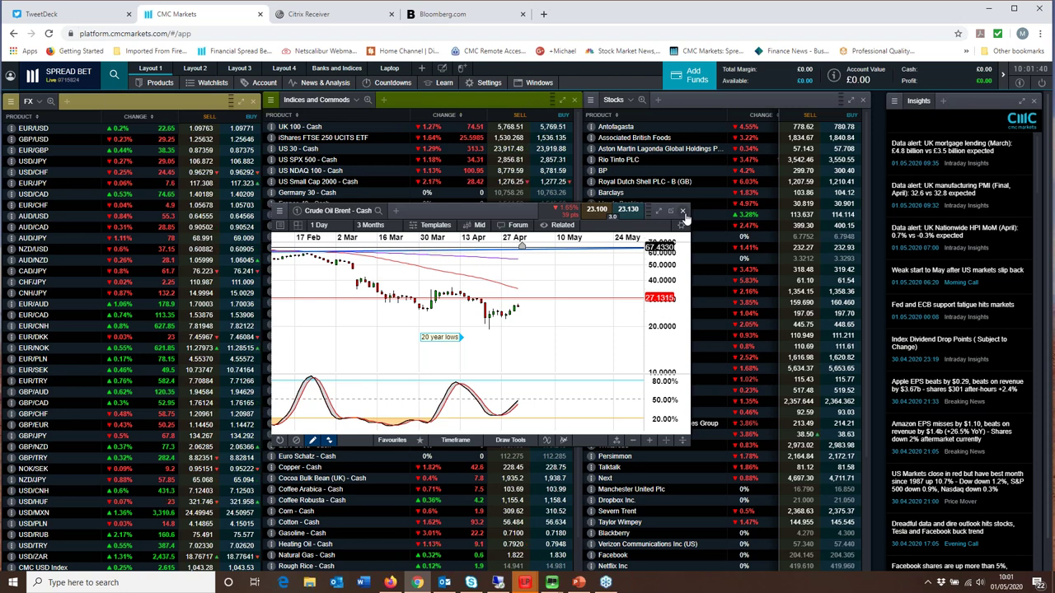
{"action": "left_click", "coordinate": [683, 212]}
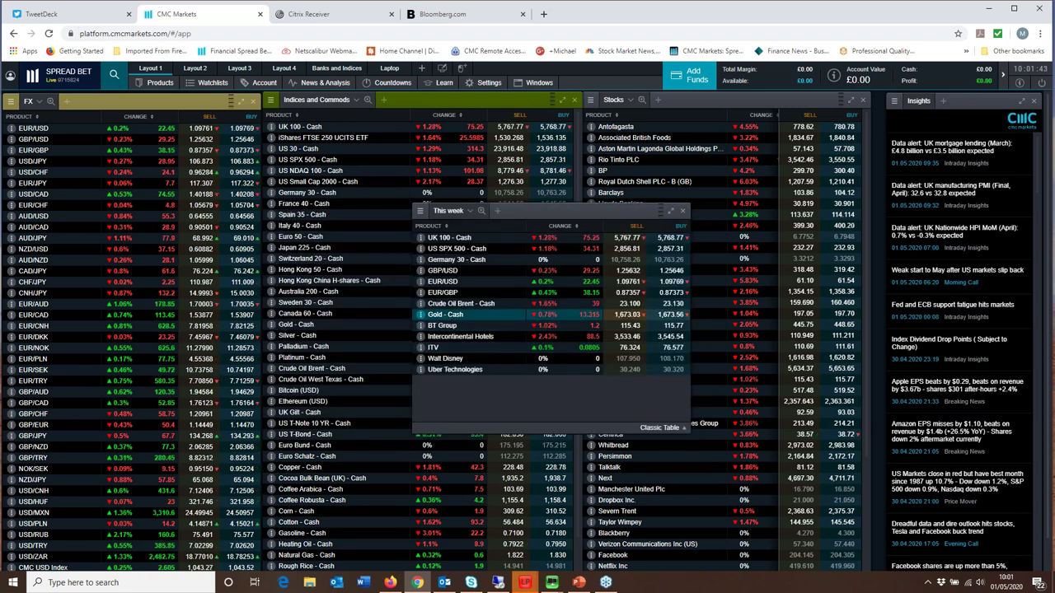
Step: Examine the Gold chart's 1 Day price action over 5 months, and close both the chart and the This week watchlist
{"action": "left_click", "coordinate": [445, 314]}
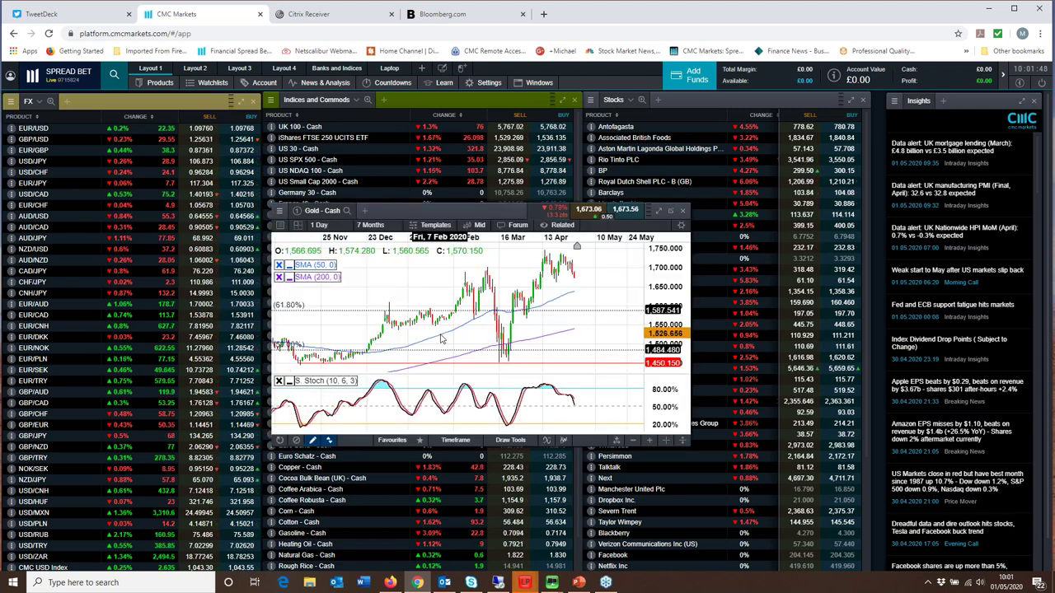
{"action": "scroll", "coordinate": [510, 293], "scroll_direction": "up", "scroll_amount": 5}
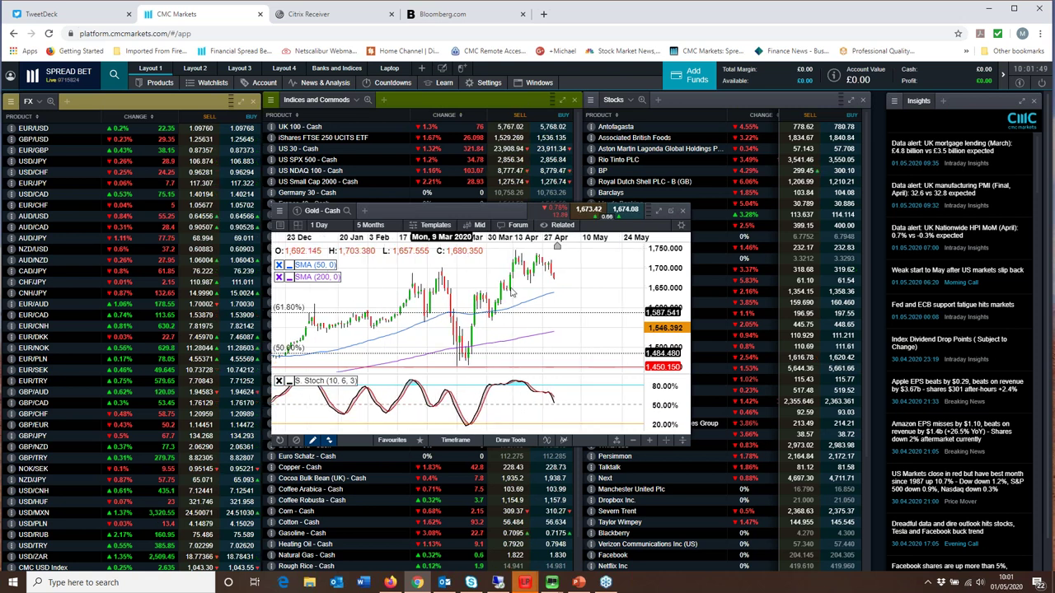
{"action": "scroll", "coordinate": [511, 290], "scroll_direction": "up", "scroll_amount": 2}
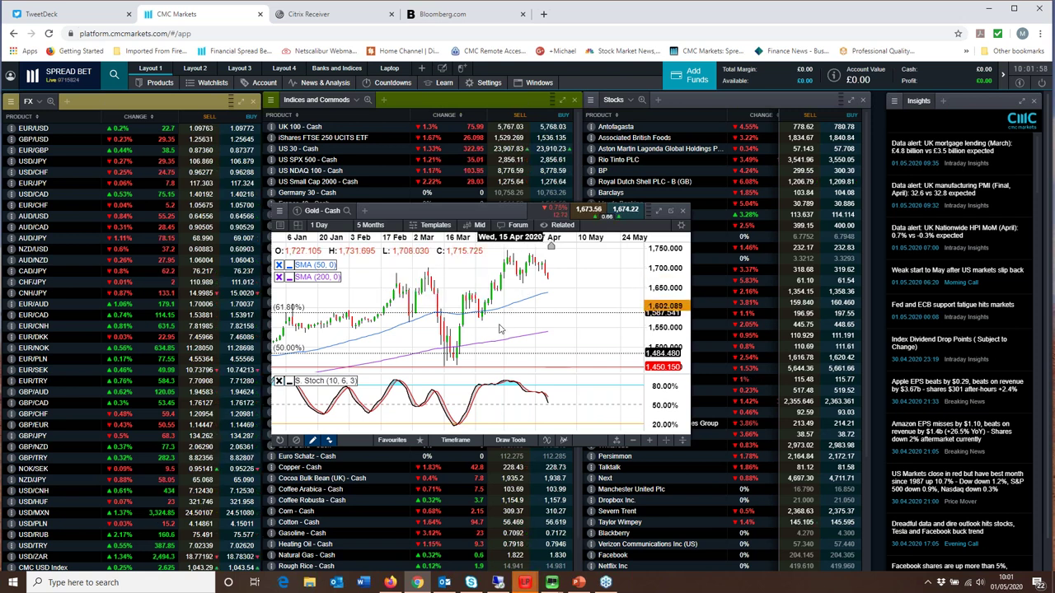
{"action": "left_click", "coordinate": [682, 211]}
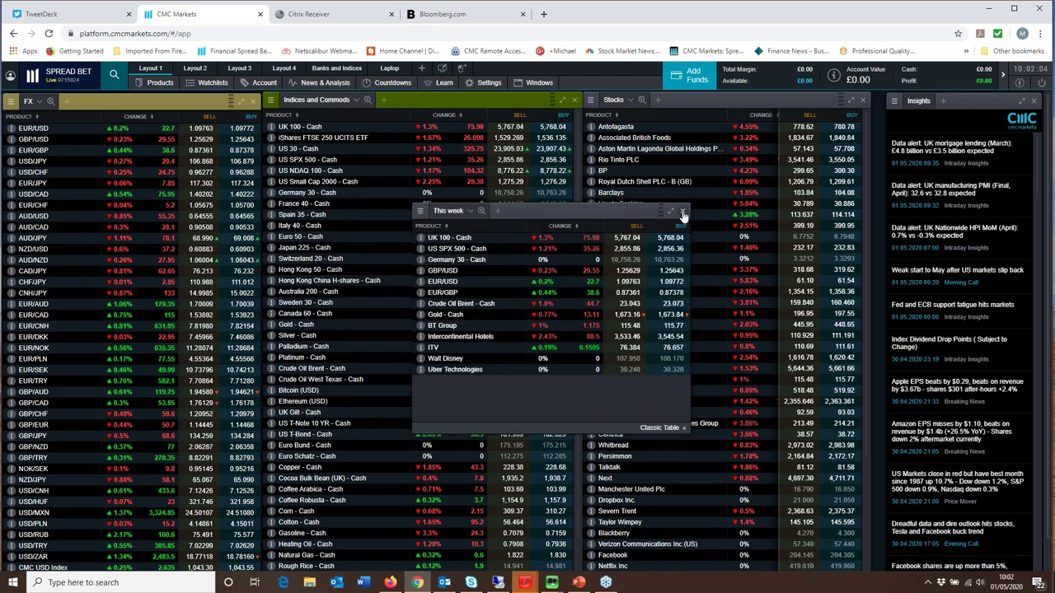
{"action": "left_click", "coordinate": [682, 211]}
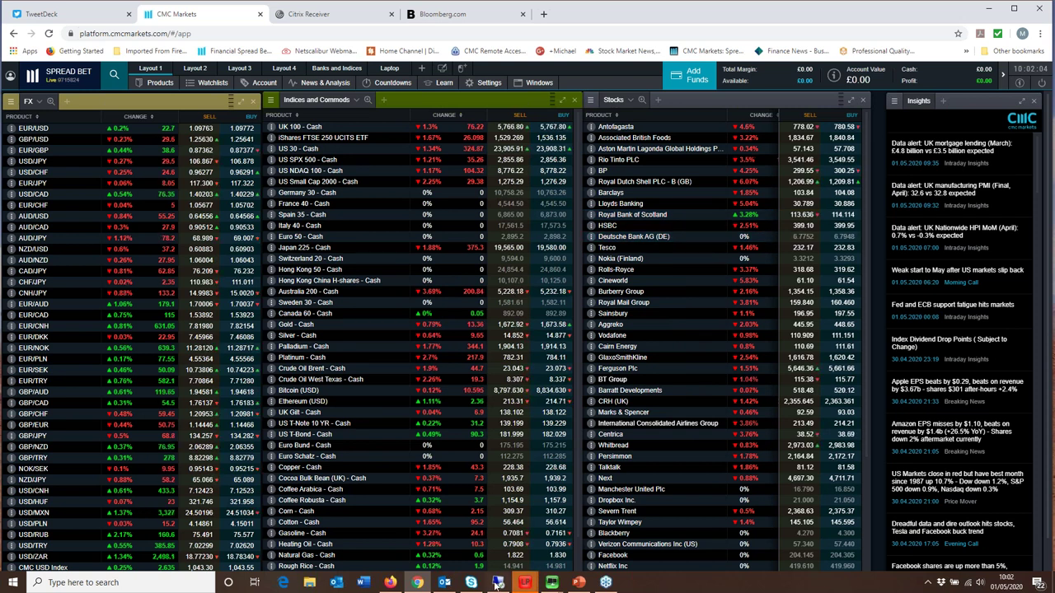
Step: Switch to the Weekly Update slides presentation in PowerPoint and start its slide show from the first slide
{"action": "left_click", "coordinate": [579, 583]}
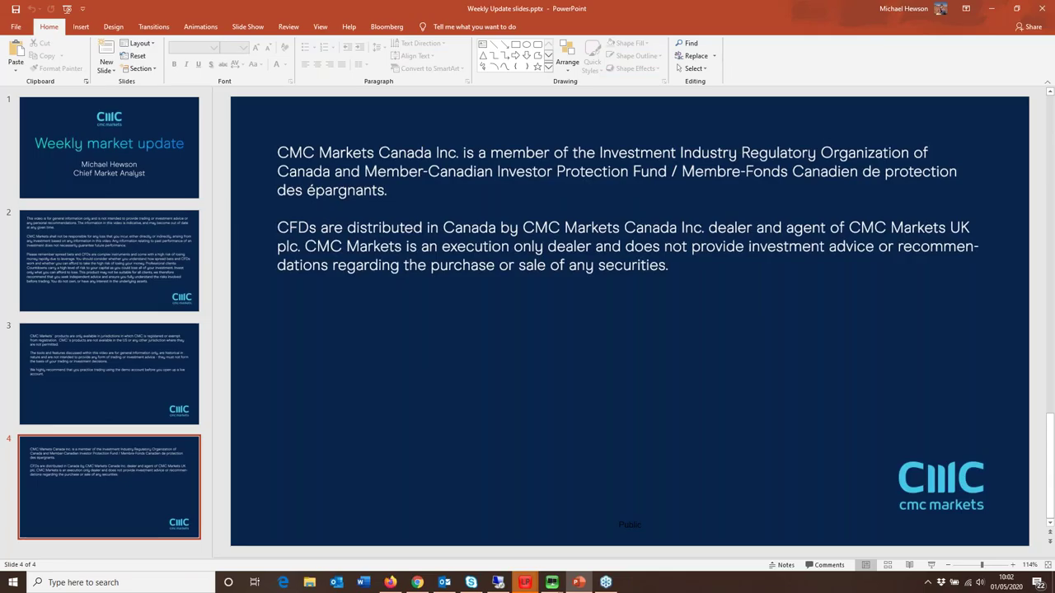
{"action": "key", "text": "F5"}
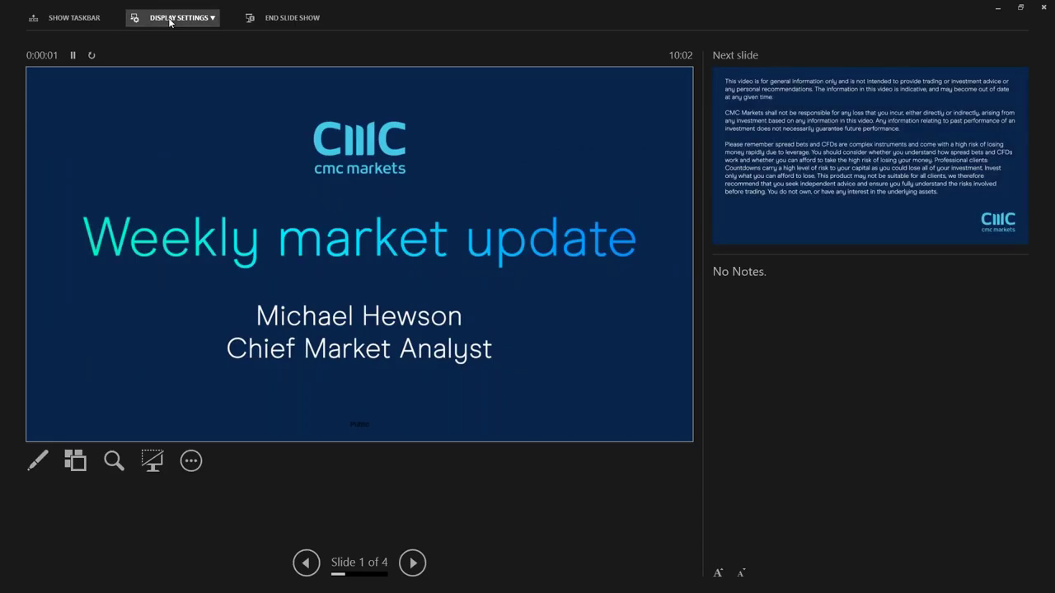
{"action": "left_click", "coordinate": [177, 17]}
{"action": "key", "text": "Escape"}
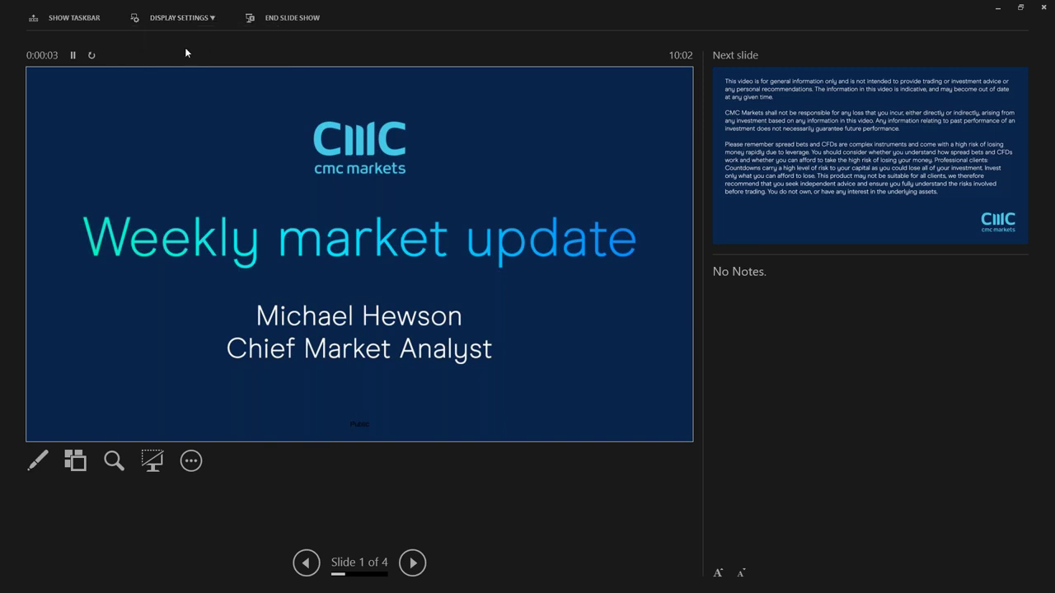